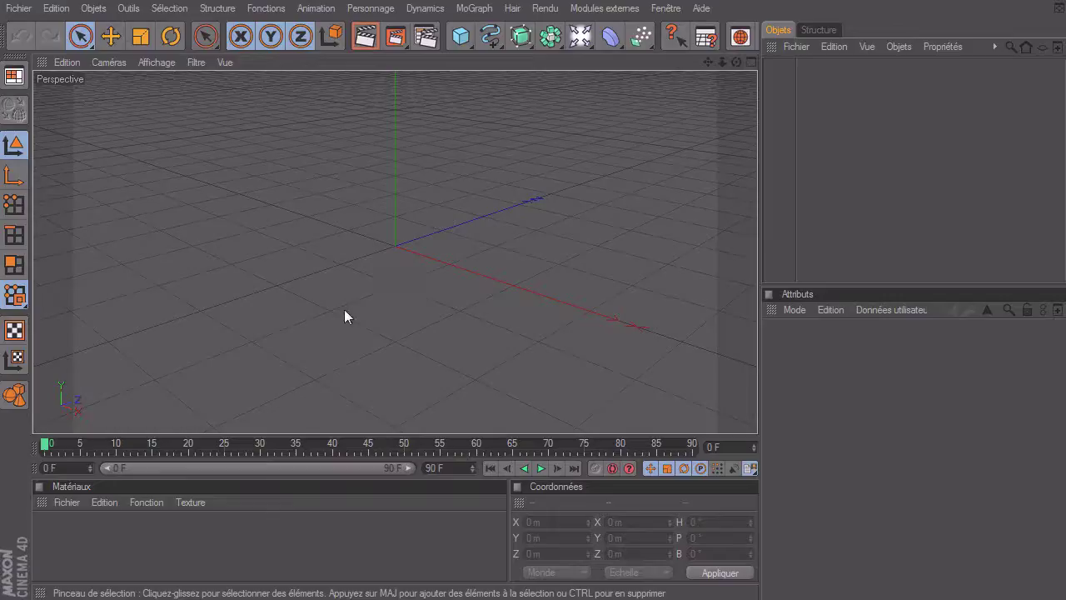
- Open the Fichier menu to reach the Fusionner command
click(18, 8)
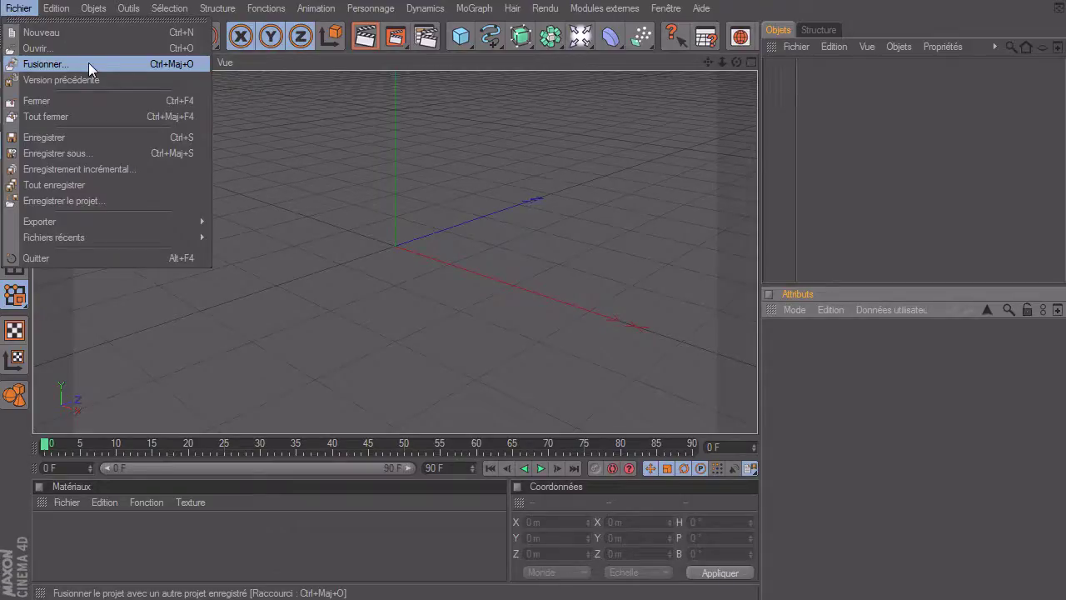
- Merge the Texte Slide project, then view its materials under the TexteSlide and Tous tabs
click(924, 428)
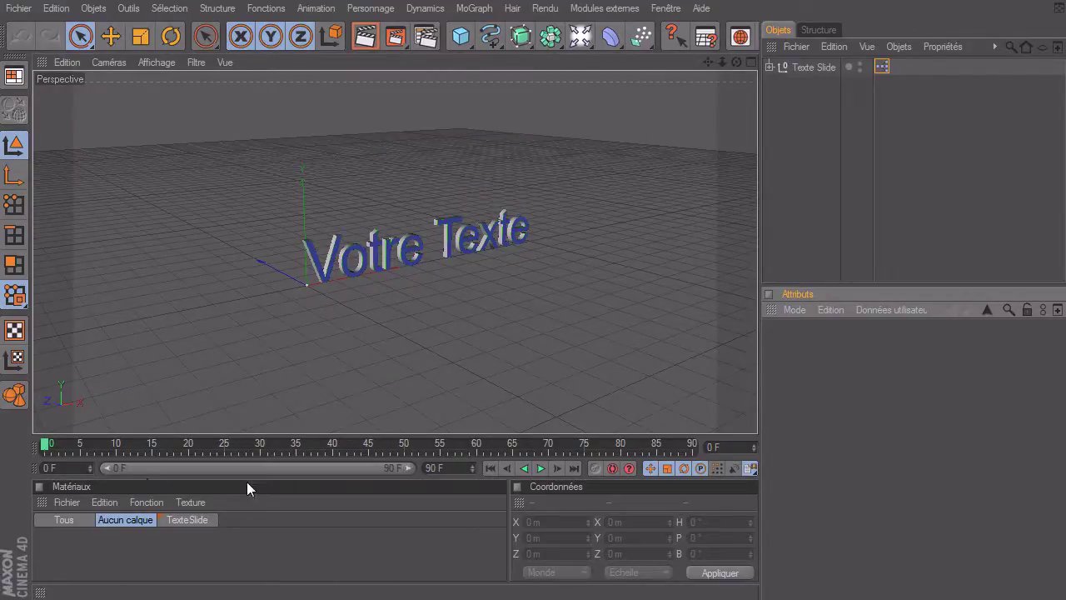
click(184, 524)
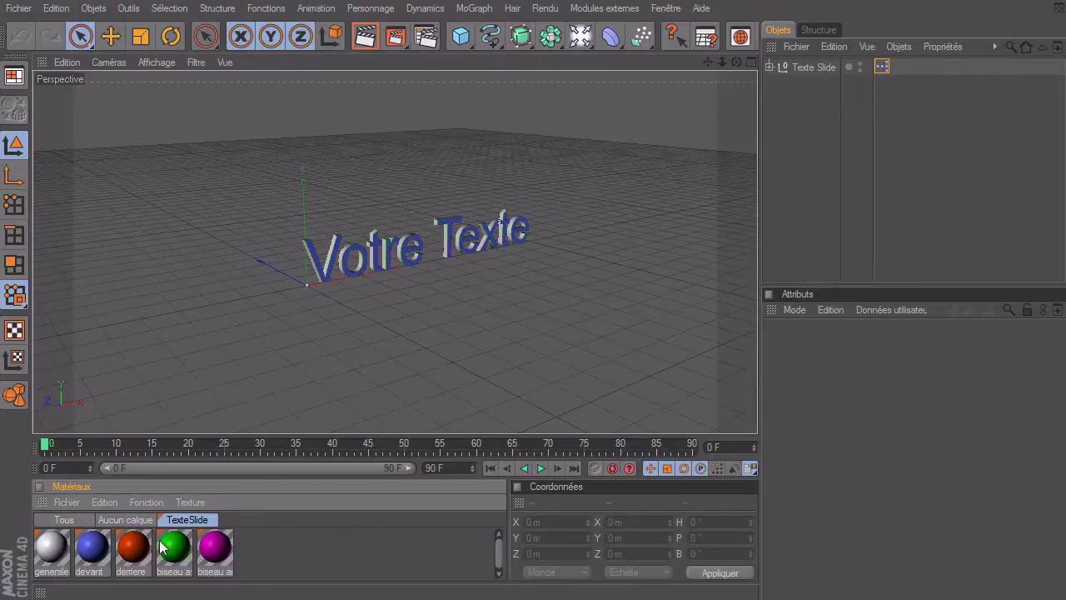
click(67, 520)
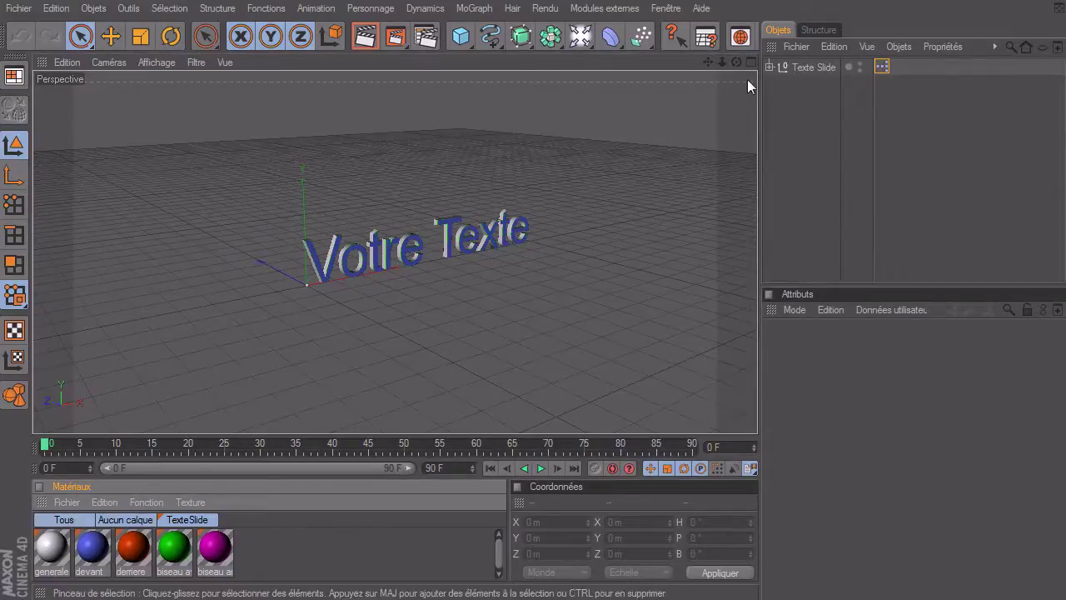
- Select Texte Slide, enlarge the Attributs area, and show its Réglages Texte settings
click(812, 68)
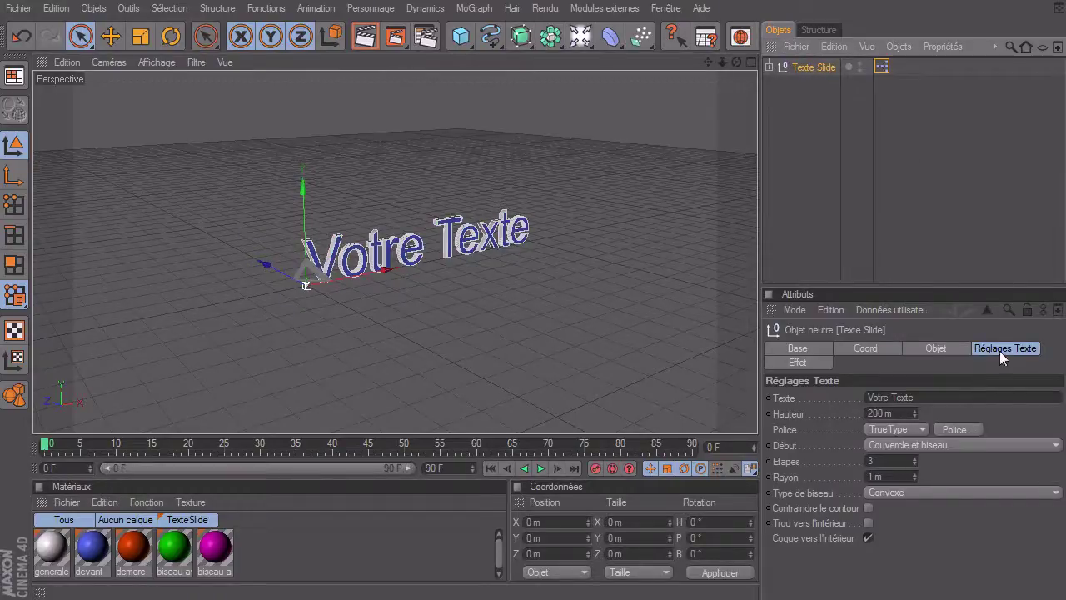
click(1003, 347)
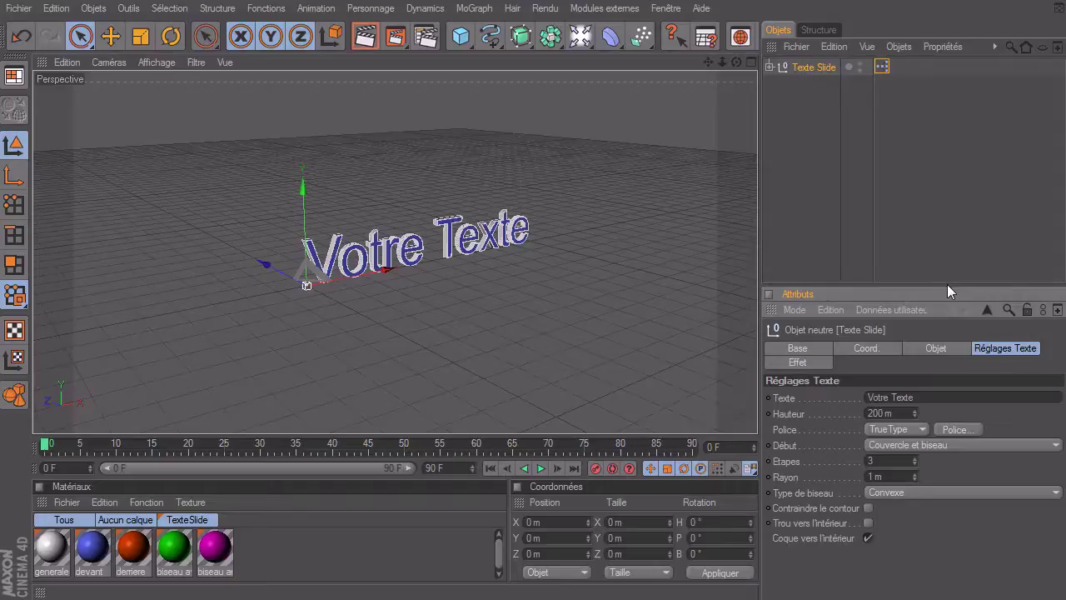
drag(947, 291, 956, 165)
click(814, 234)
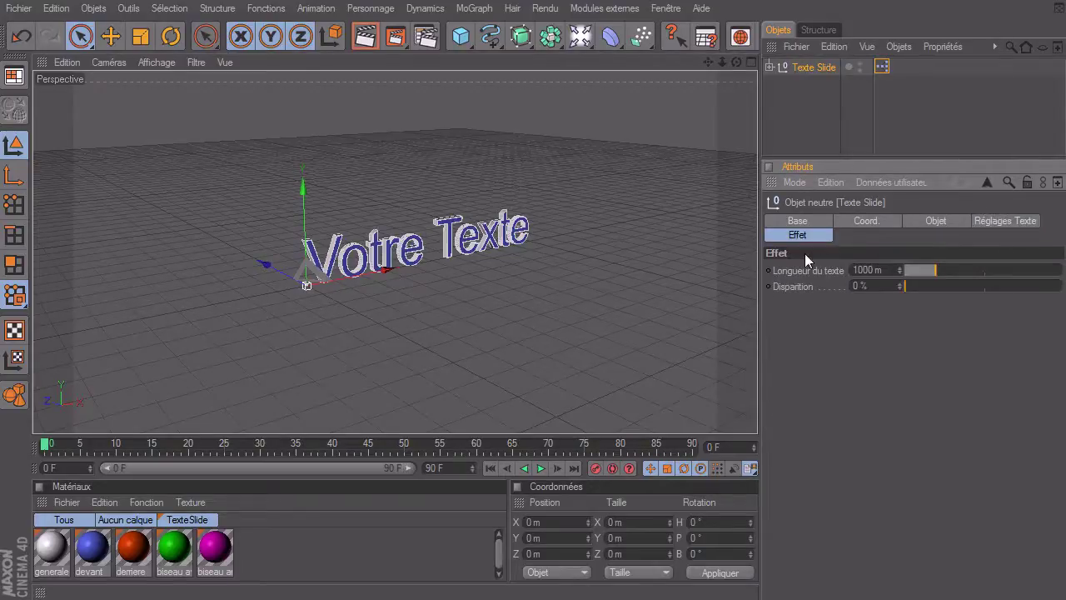
click(1008, 219)
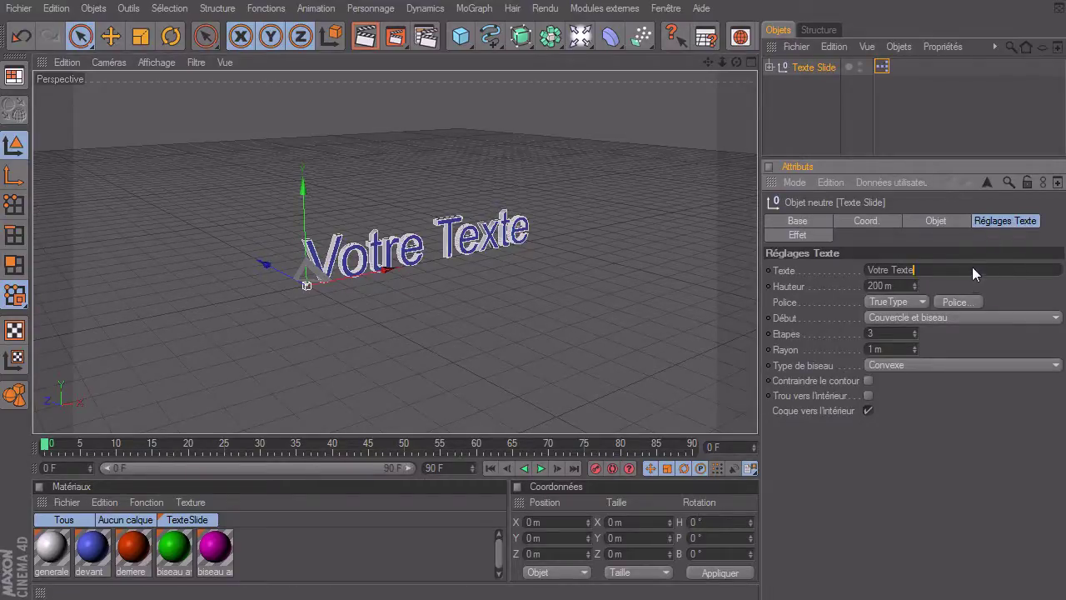
- Replace 'Votre Texte' with 'Texte Cinema 4D', leaving the height at 200 m
key(ctrl+a)
text(Mon Texte )
text(Cinema)
key(shift+Right)
key(shift+Right)
key(shift+Right)
key(shift+Right)
key(BackSpace)
key(Return)
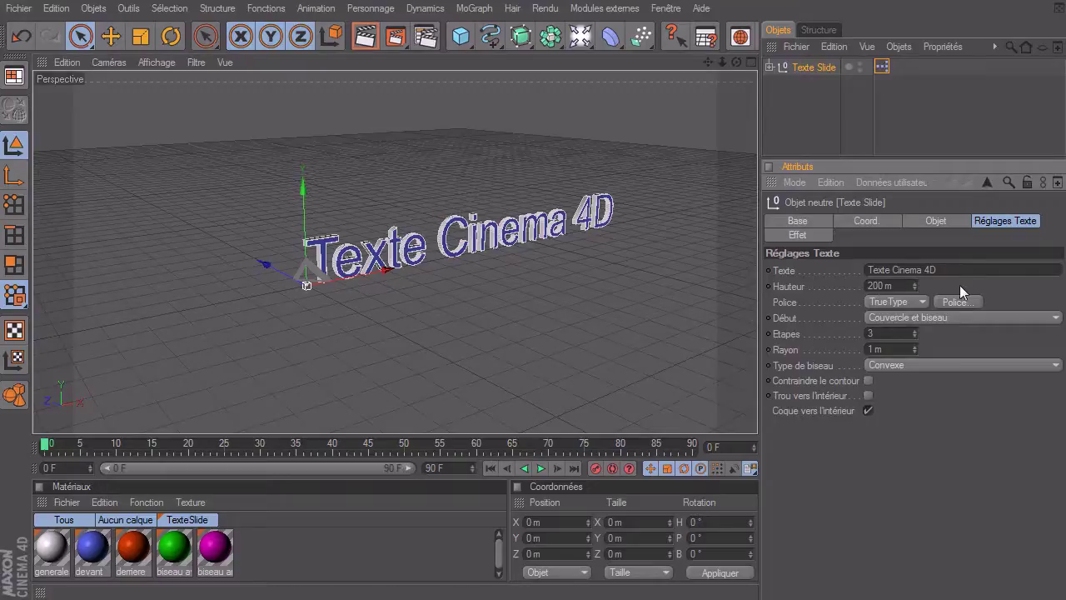
mouse_move(915, 282)
mouse_down()
mouse_move(921, 273)
mouse_move(887, 288)
mouse_up()
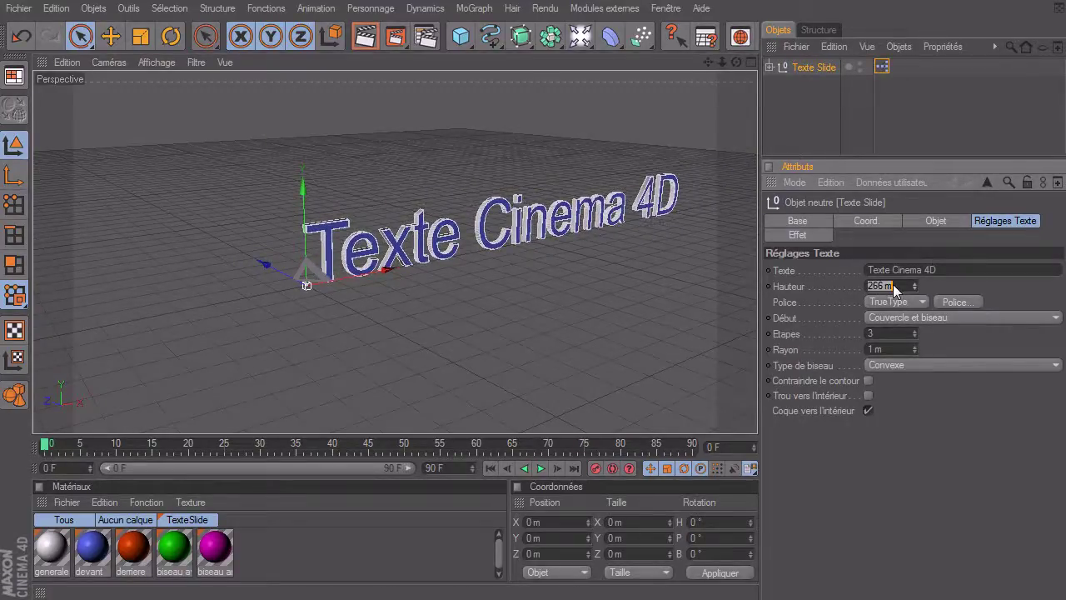
text(00)
key(Return)
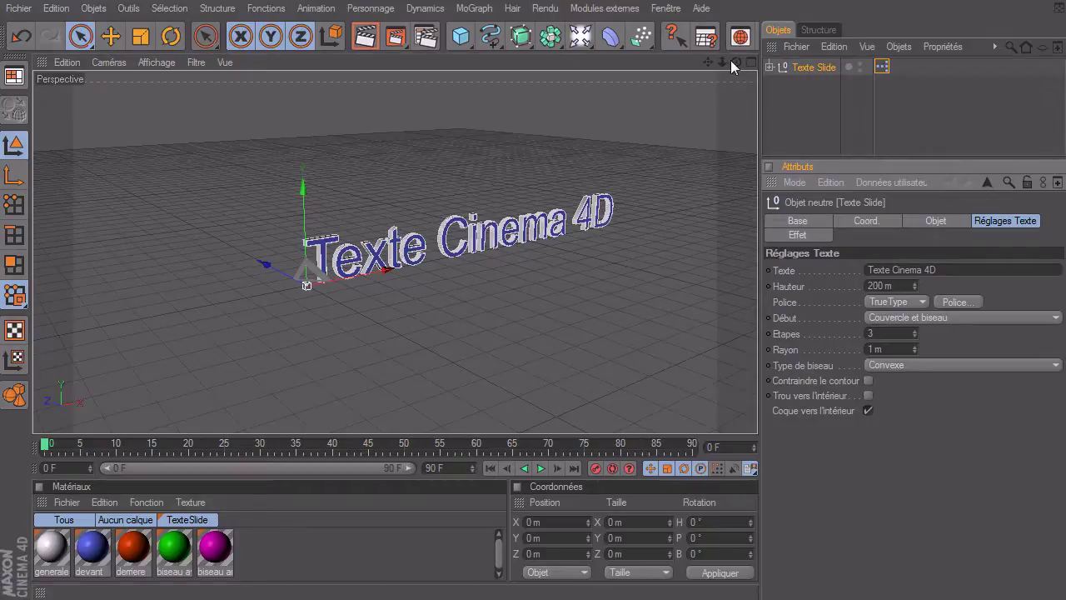
- Set the cap bevel radius to 5 m and steps to 3, then orbit to inspect the text
drag(721, 61, 721, 67)
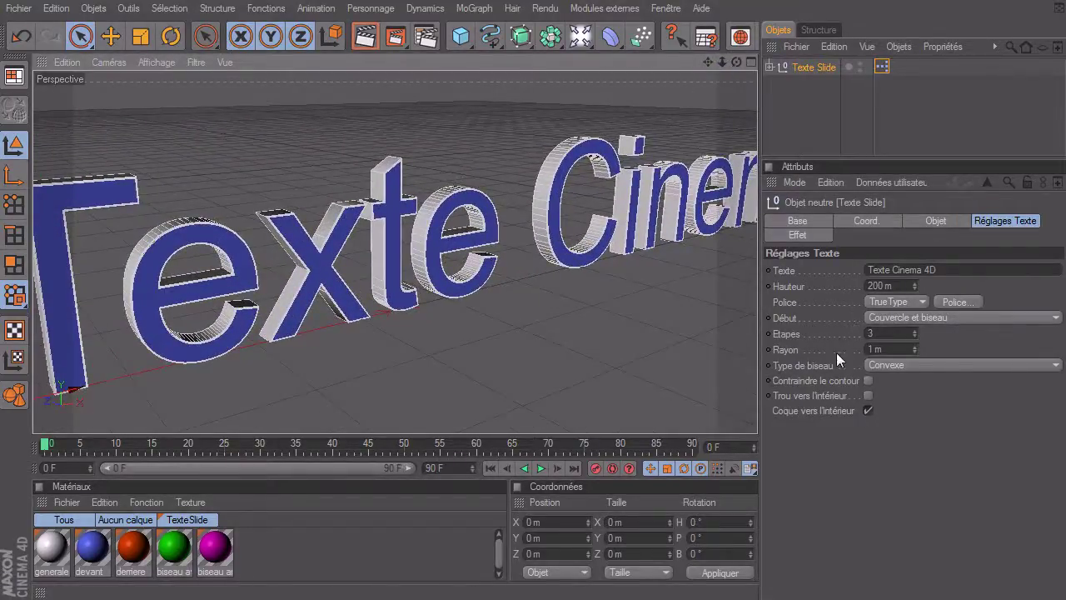
drag(915, 350, 916, 348)
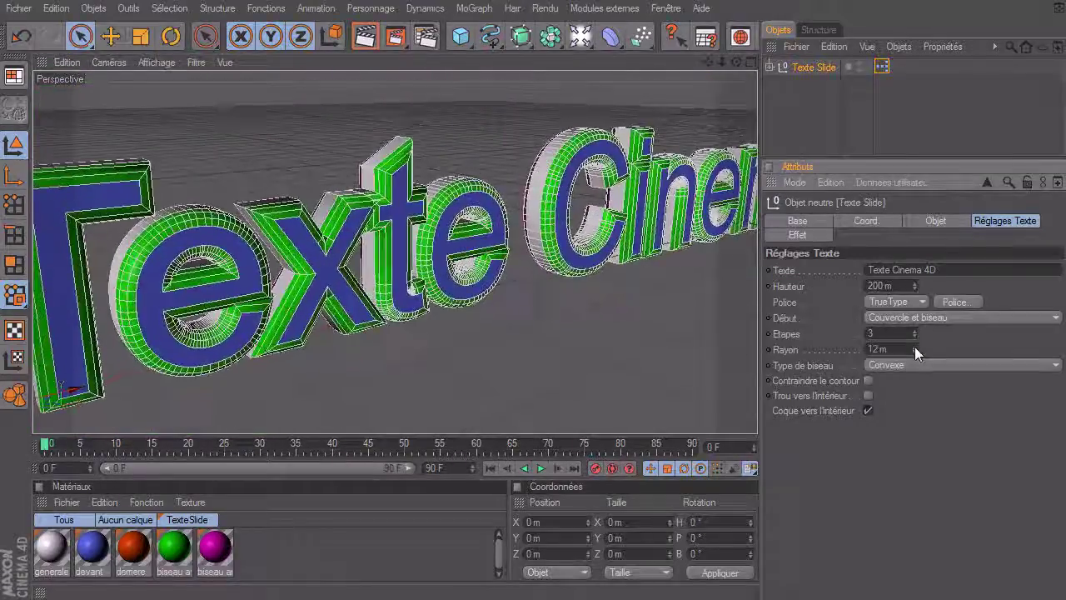
click(914, 337)
click(914, 336)
drag(913, 334, 914, 332)
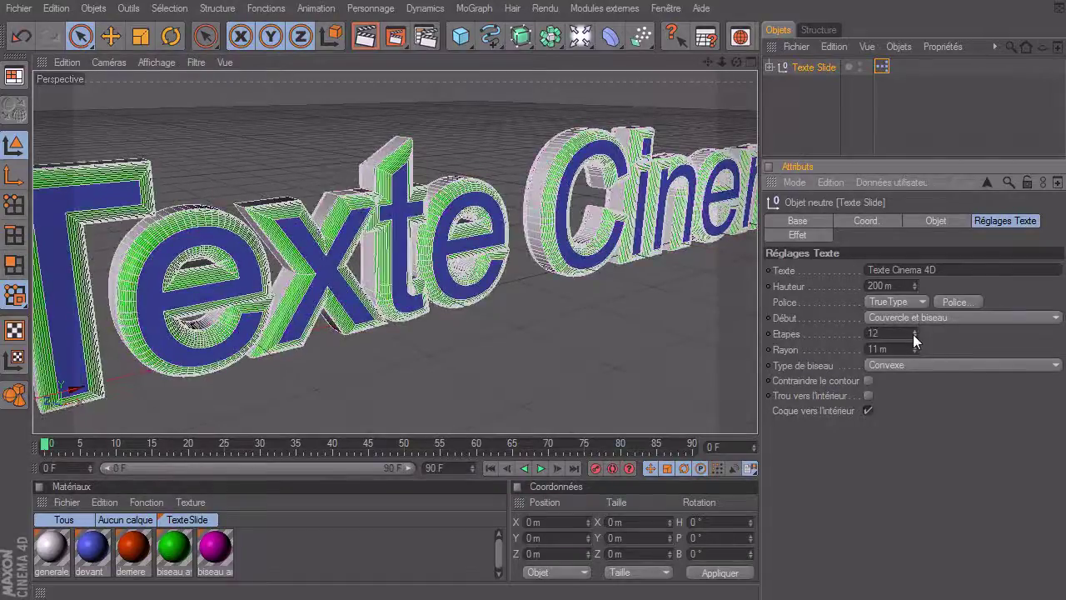
click(895, 334)
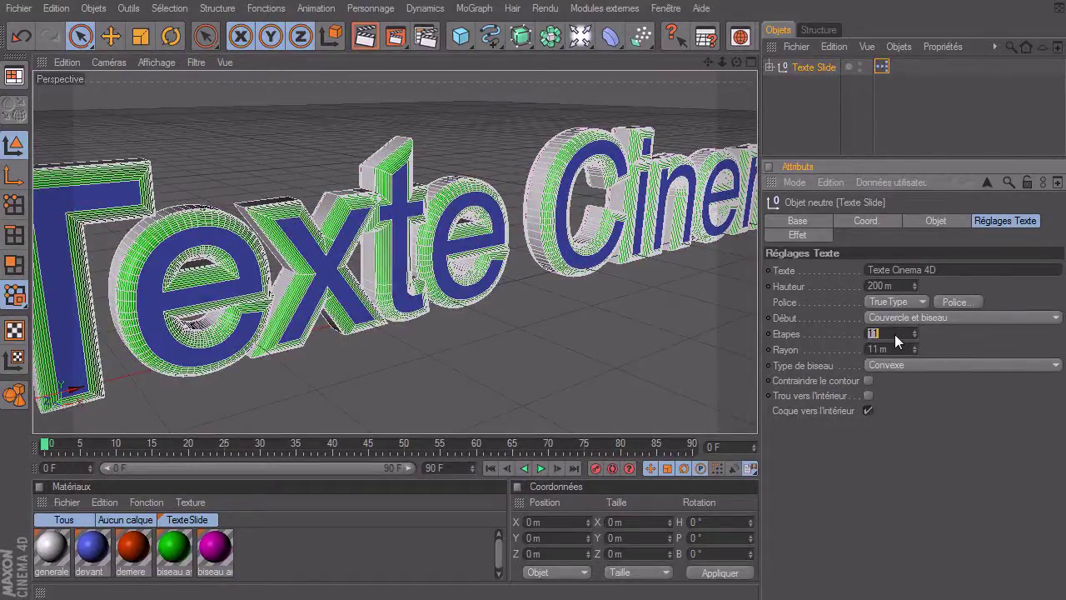
key(Tab)
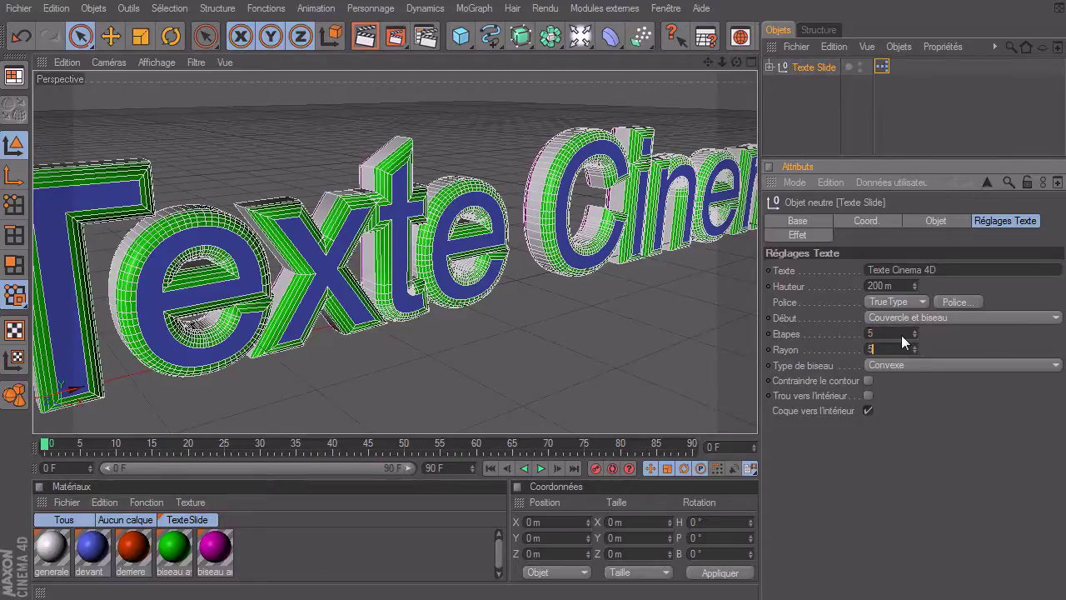
double_click(901, 334)
text(3)
key(Return)
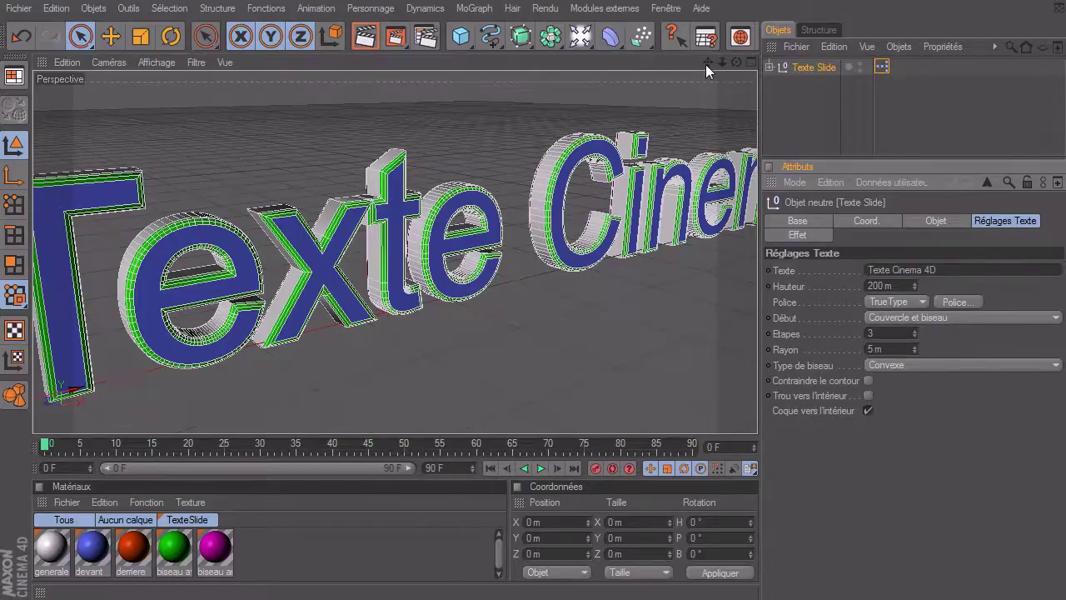
drag(705, 64, 760, 411)
mouse_move(731, 65)
mouse_down()
mouse_move(757, 413)
mouse_move(720, 64)
mouse_move(757, 413)
mouse_move(435, 168)
mouse_up()
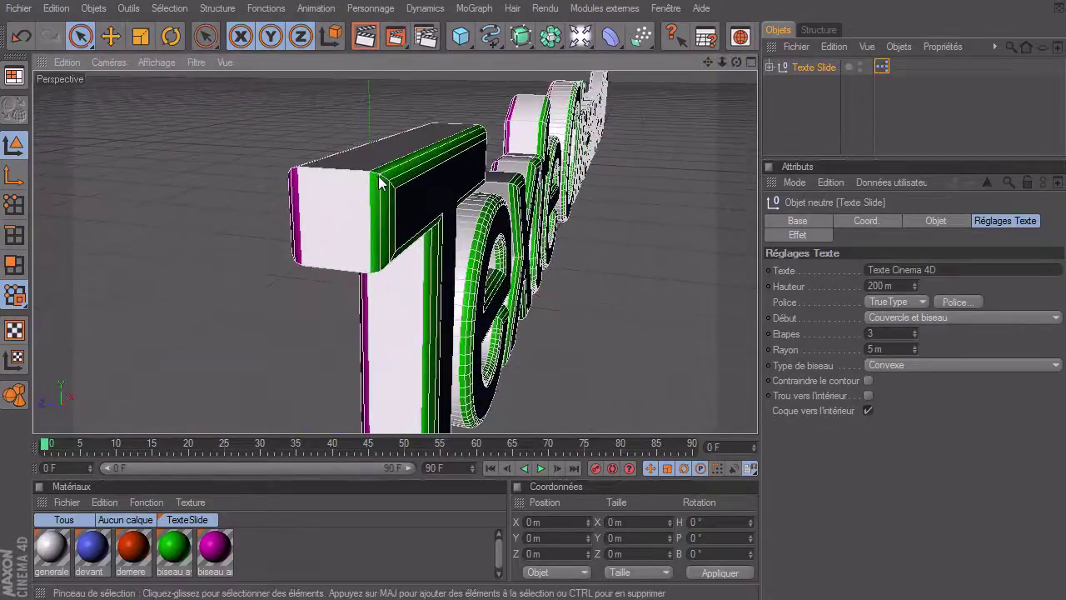
- Try linear, concave and half-circle bevel profiles, then settle on Convexe
click(920, 366)
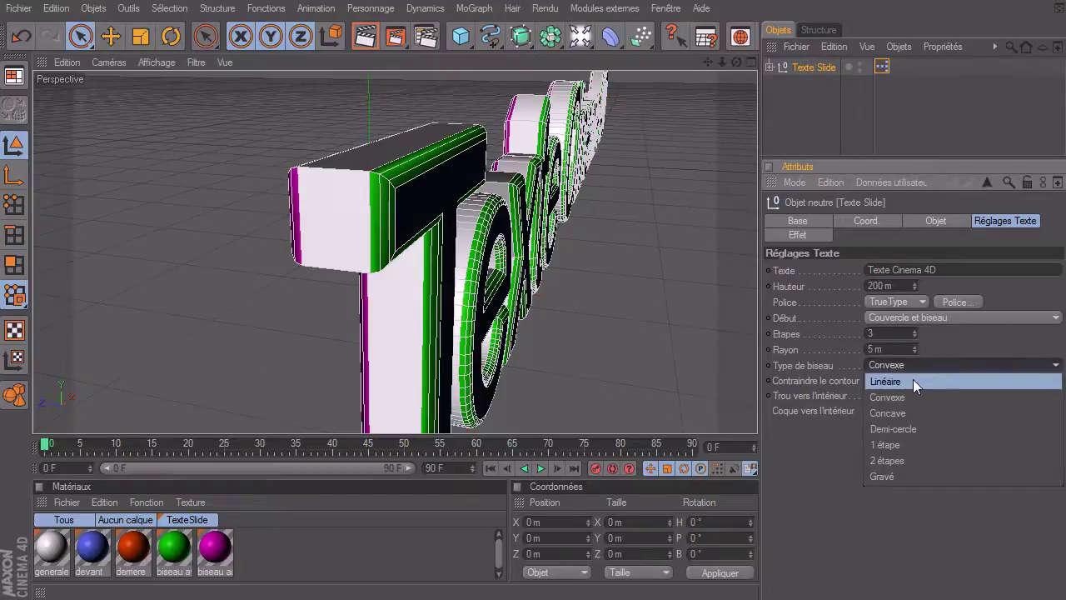
click(913, 380)
click(917, 365)
click(949, 401)
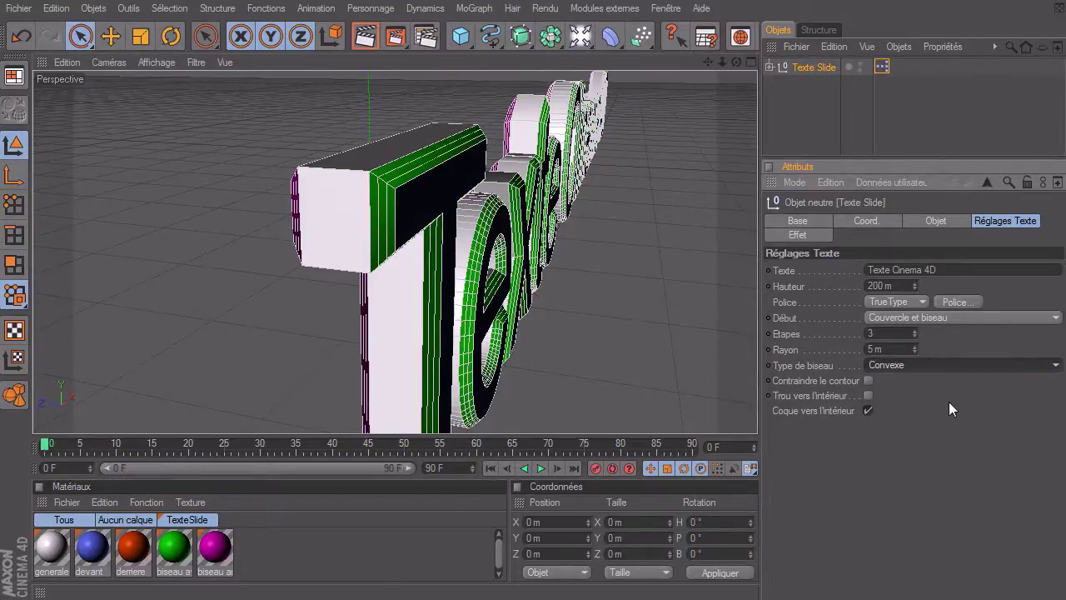
click(907, 375)
click(907, 389)
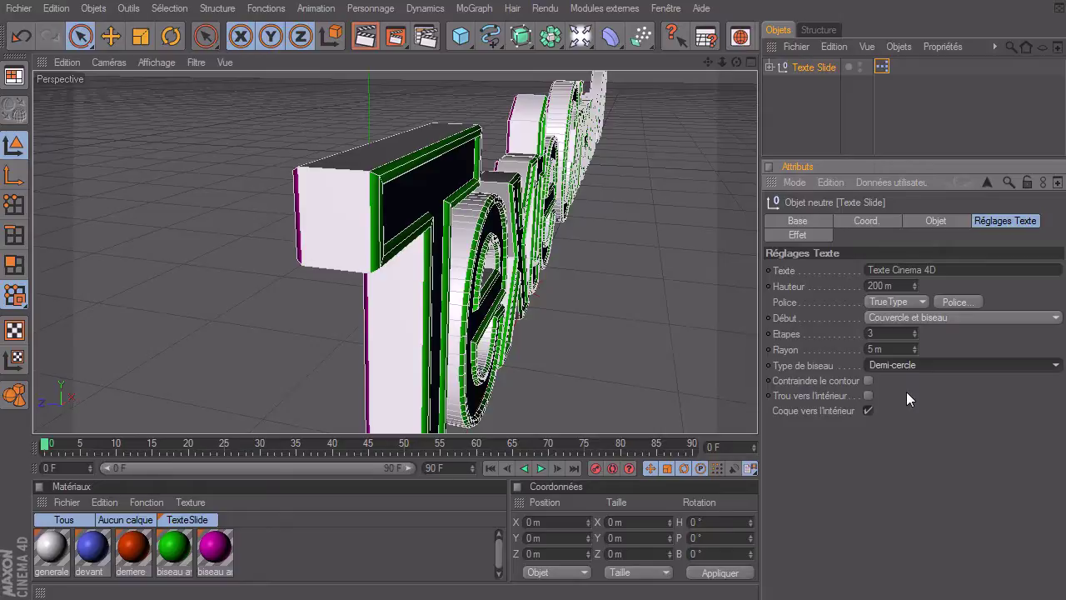
key(Down)
key(Down)
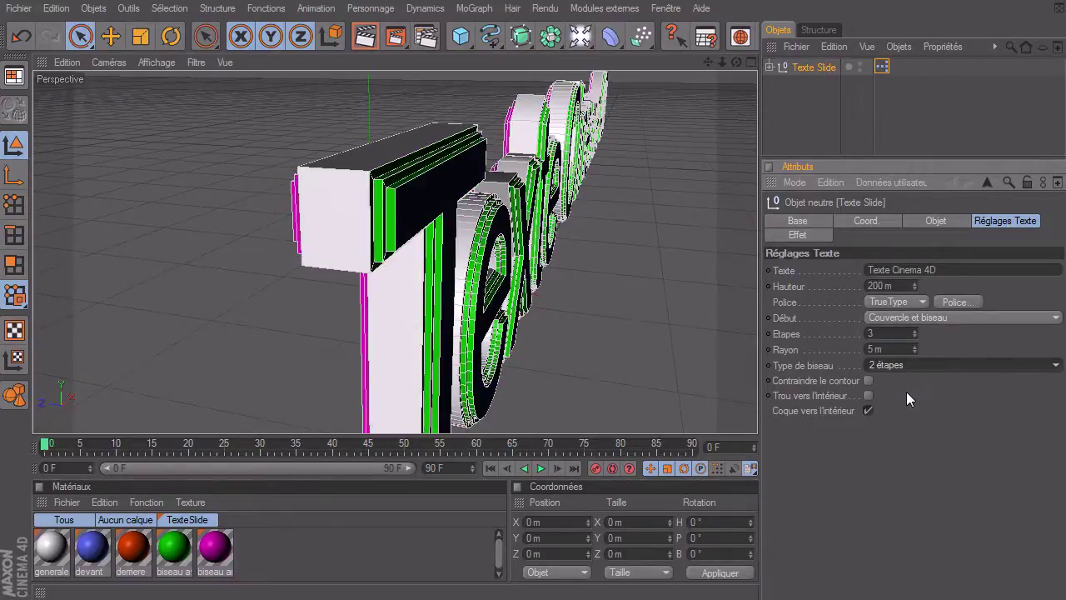
key(Down)
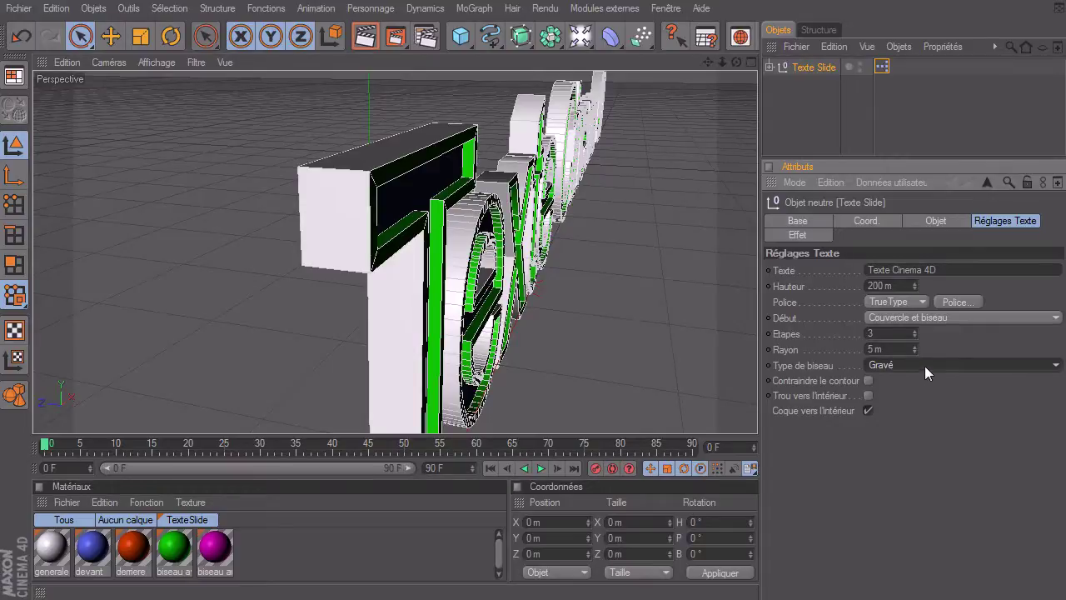
click(924, 366)
click(912, 396)
- Pull the view back and briefly toggle the contour constraint on and off
drag(722, 62, 757, 412)
drag(736, 62, 757, 413)
click(868, 380)
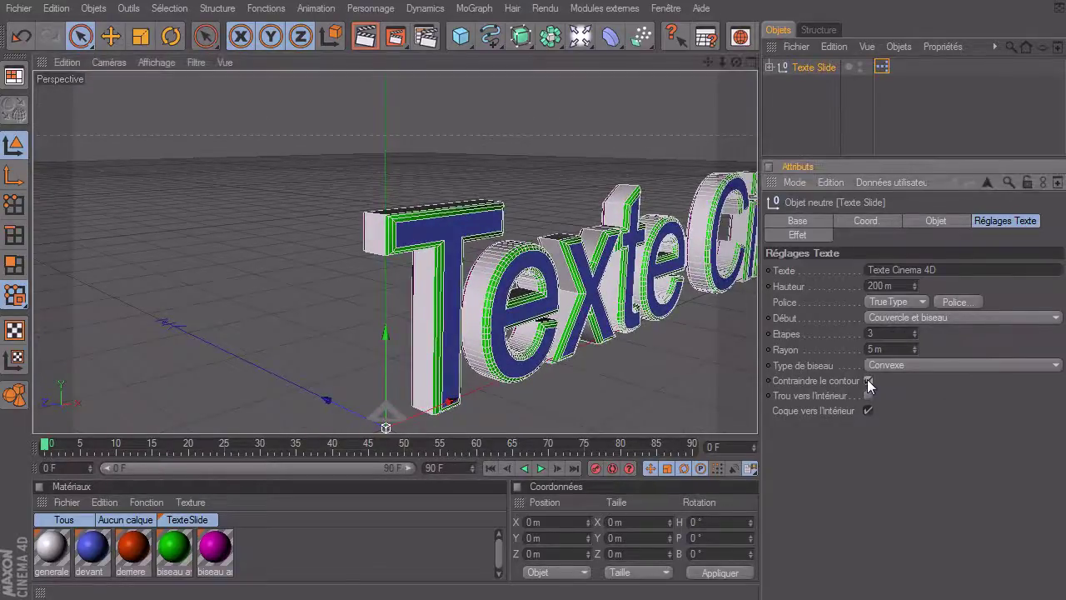
click(867, 379)
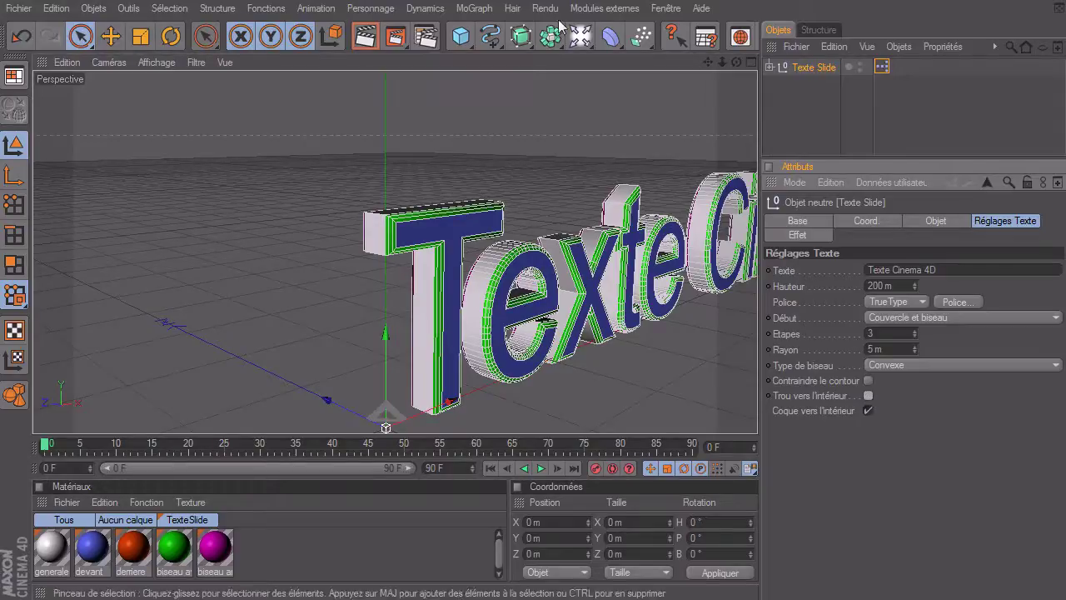
- Zoom out, orbit and pan until all of 'Texte Cinema 4D' is seen head-on
drag(712, 63, 757, 412)
drag(724, 65, 757, 412)
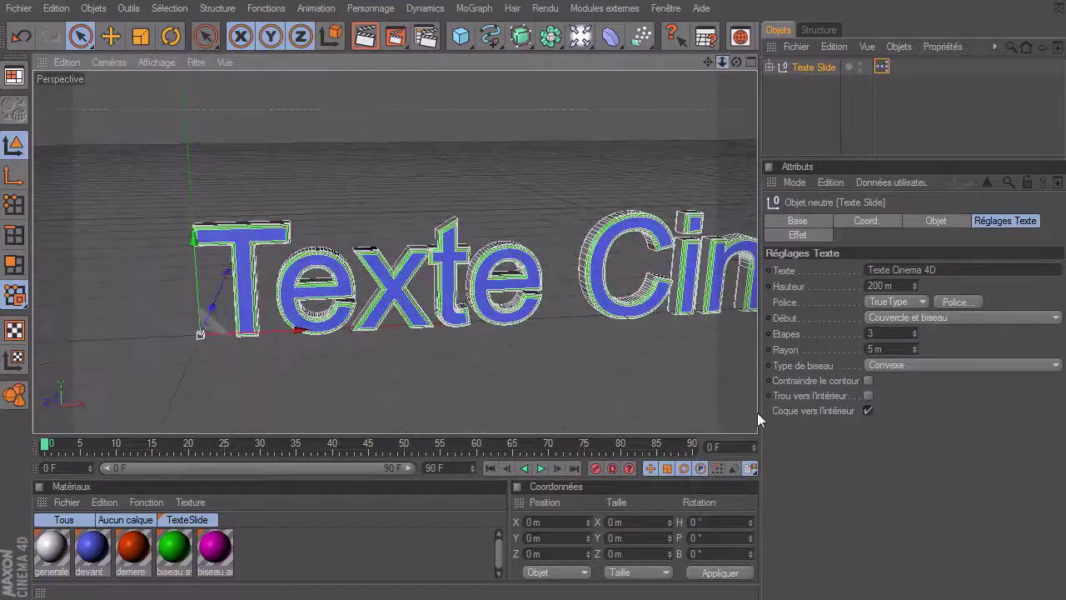
drag(722, 62, 757, 412)
drag(714, 63, 757, 412)
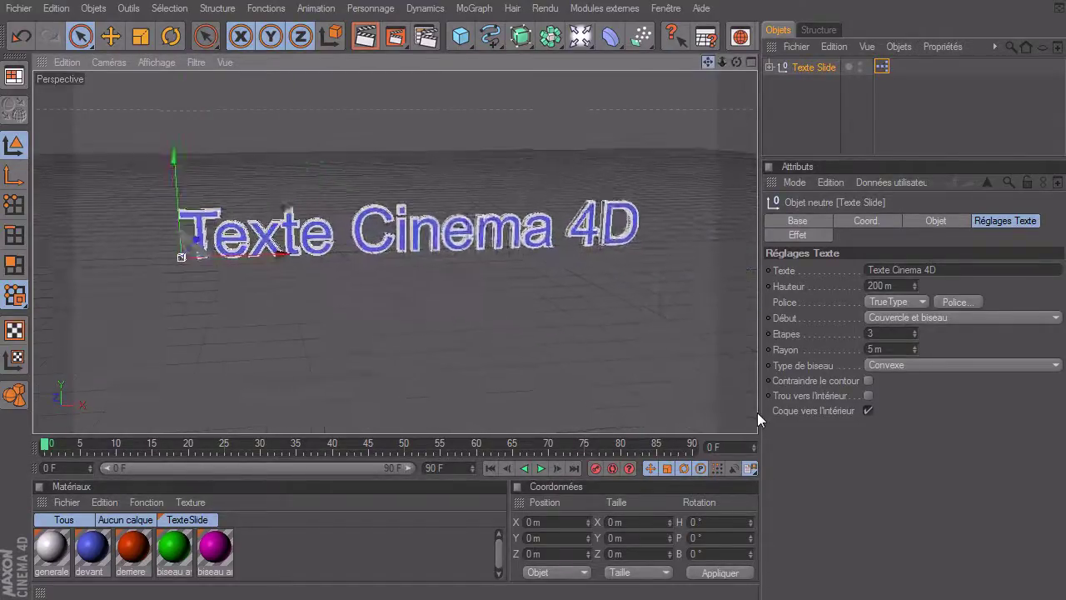
- In Effet, set Longueur du texte to 1540 m, Disparition to 0 %, and end frame to 300
click(804, 234)
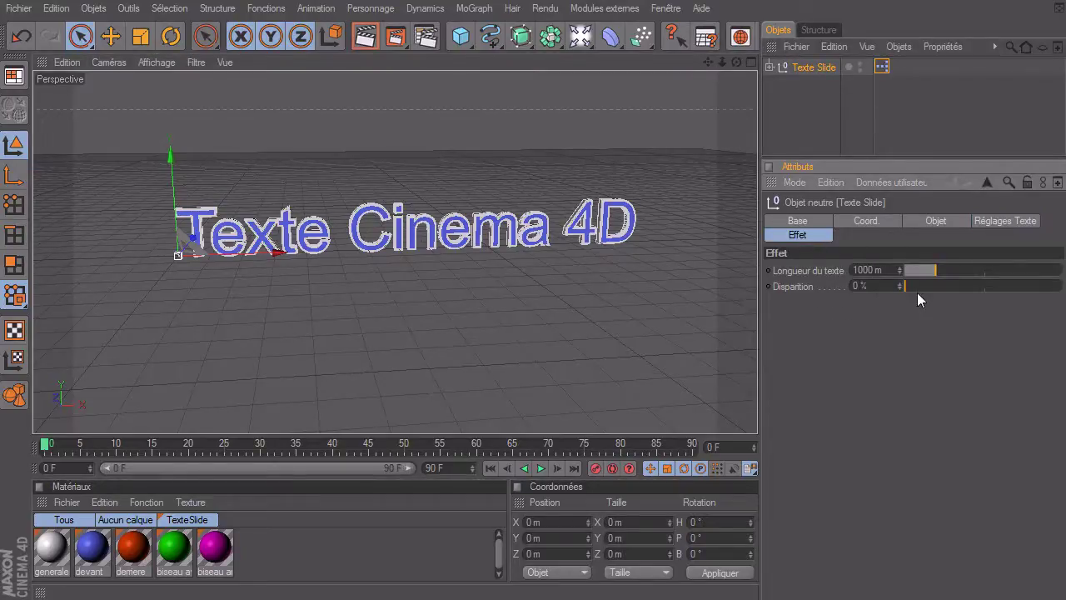
mouse_move(906, 285)
mouse_down()
mouse_move(1055, 301)
mouse_move(1065, 291)
mouse_up()
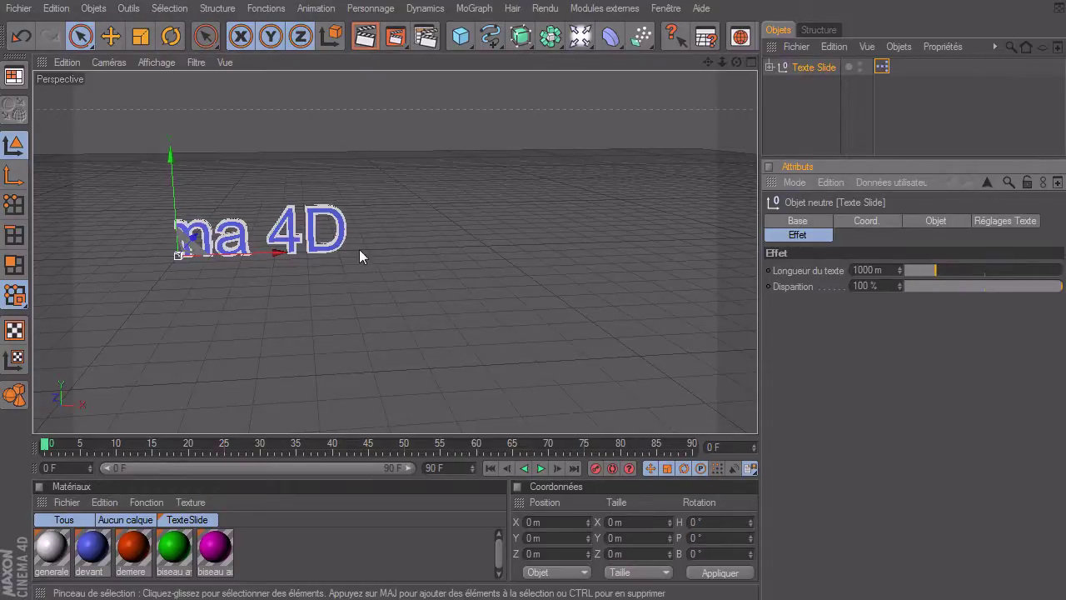
drag(944, 266, 954, 271)
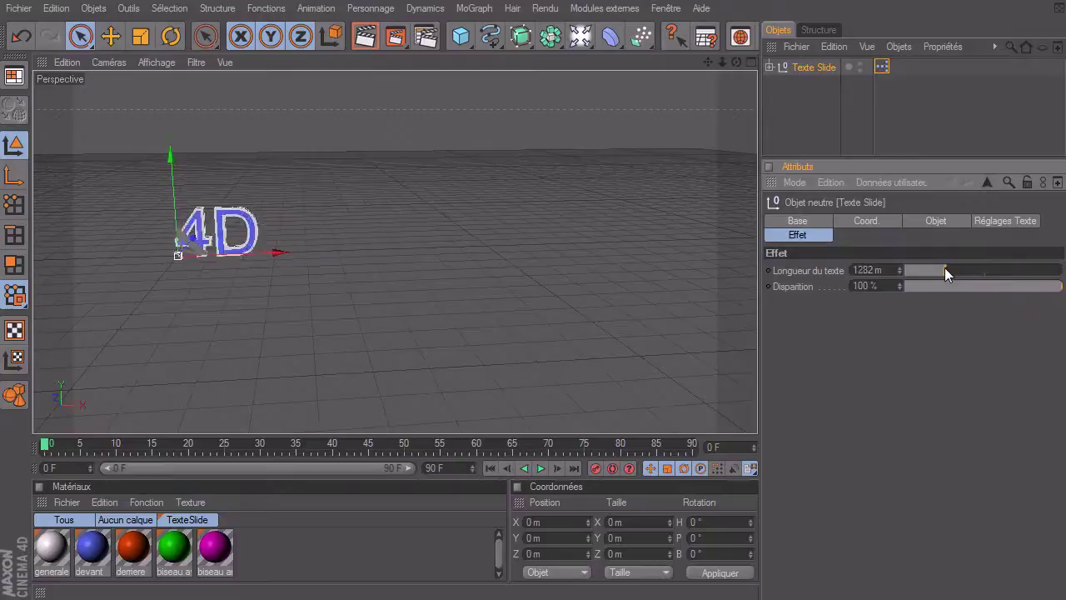
drag(1057, 286, 789, 289)
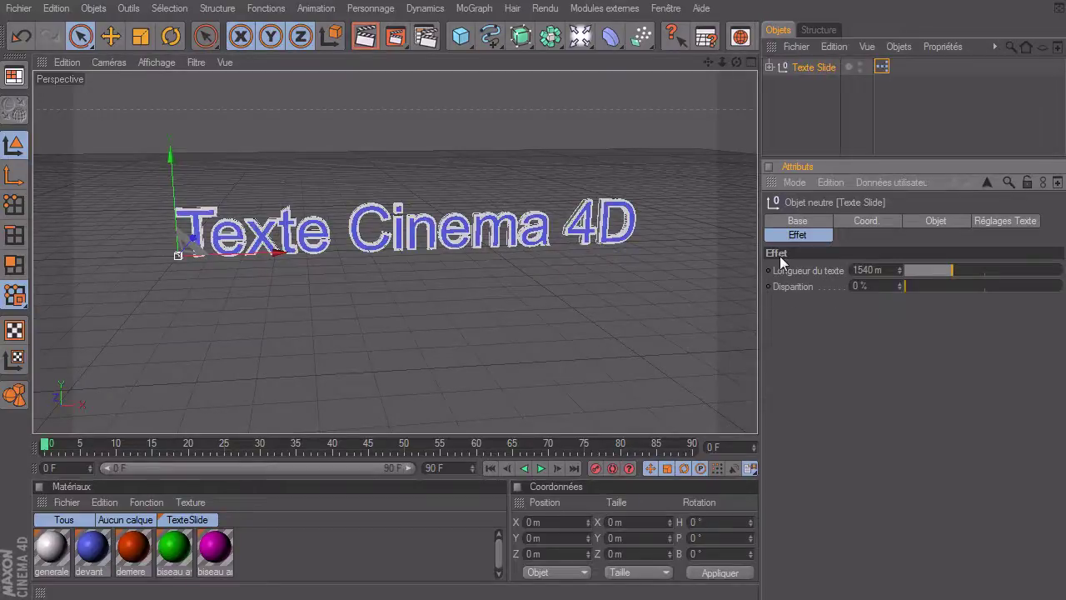
double_click(448, 468)
text(300)
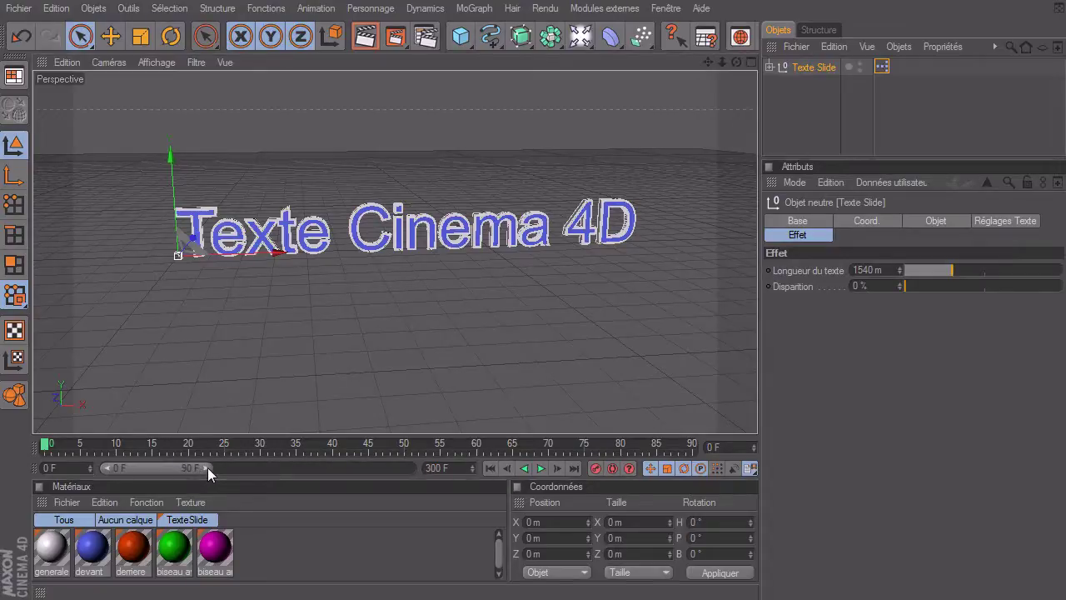
- Keyframe Disparition at 0 % on frame 40 and 100 % on frame 60
key(Return)
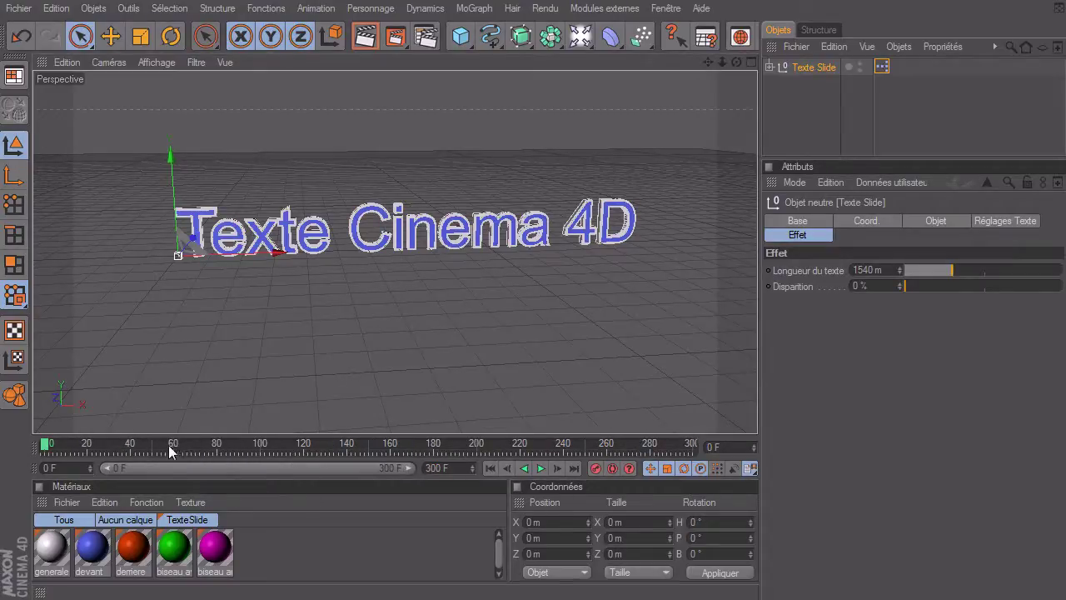
click(132, 442)
ctrl+click(770, 286)
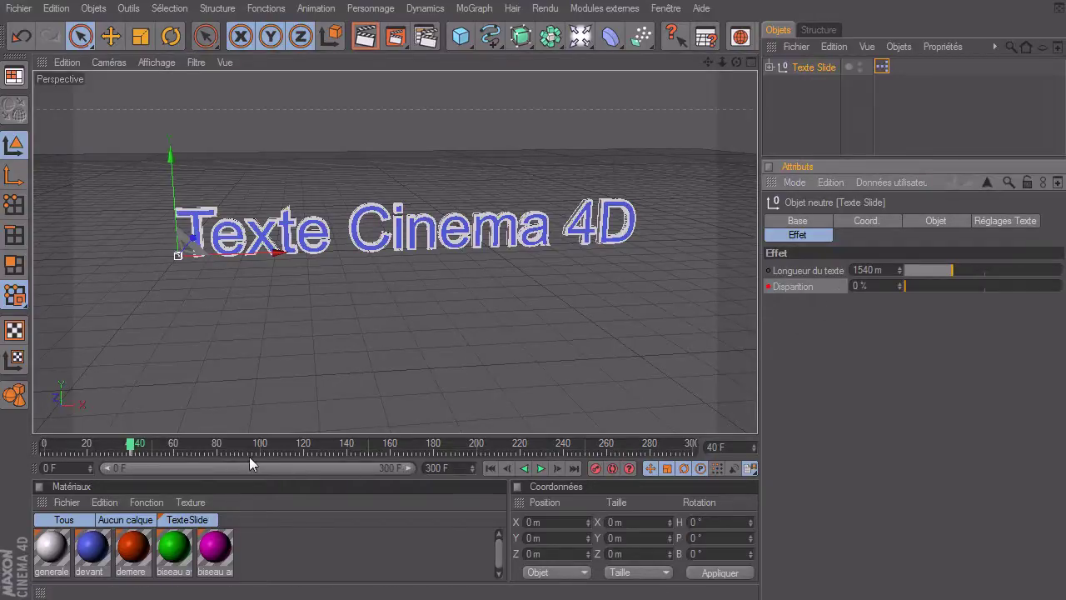
click(172, 447)
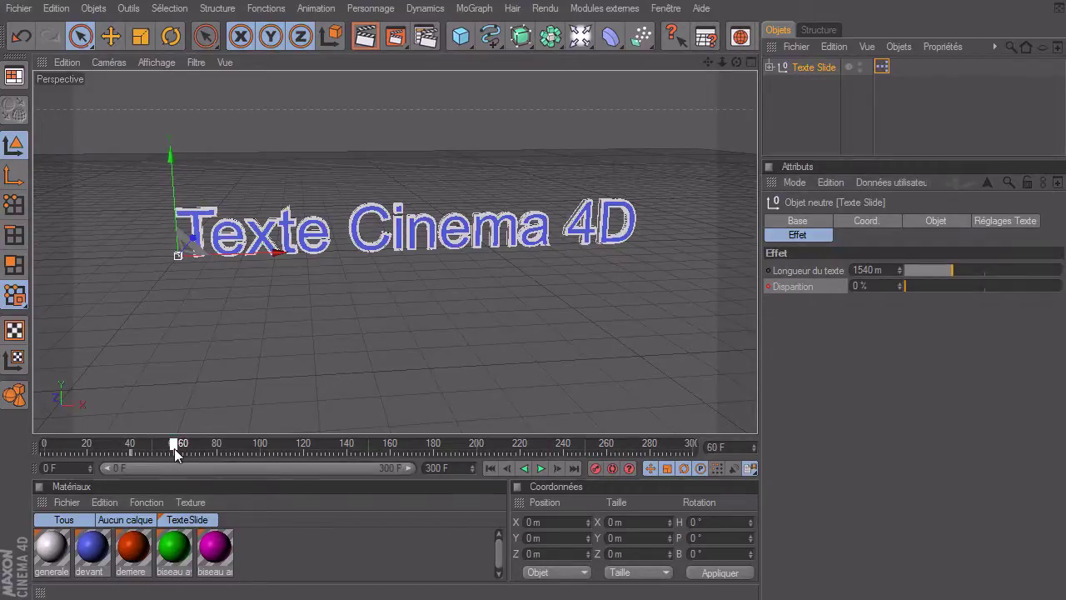
drag(906, 286, 1032, 291)
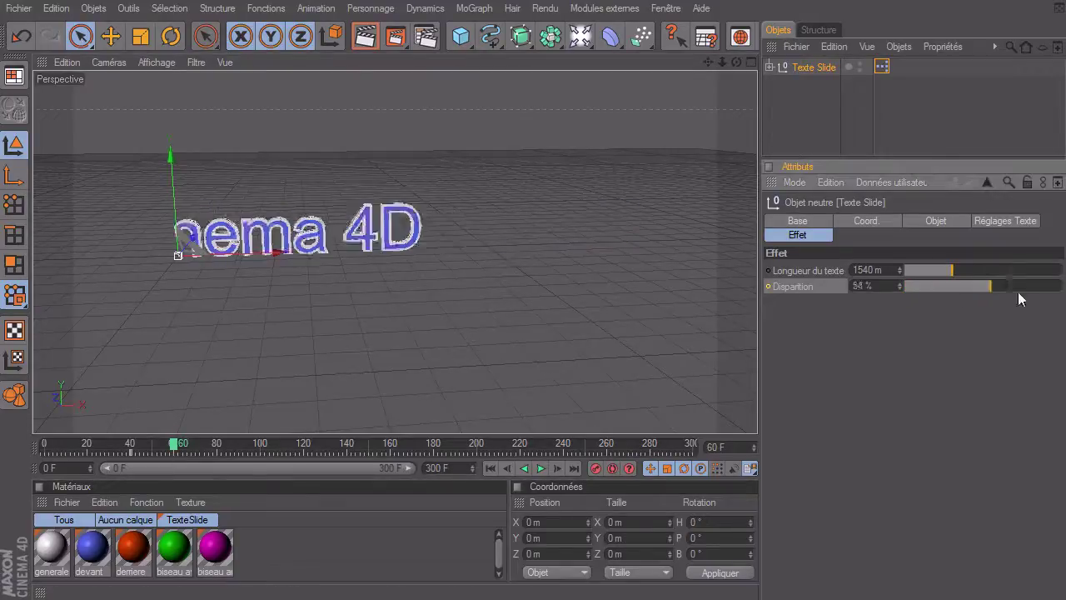
click(769, 287)
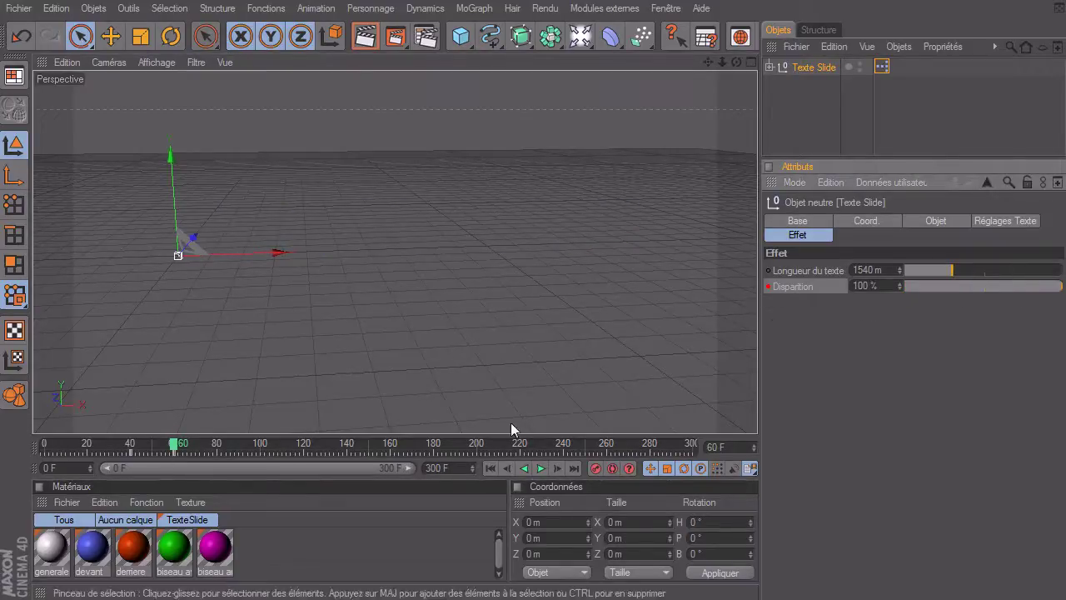
- Play back the slide-away animation, undo the last change, and return to frame 0
click(492, 470)
click(541, 468)
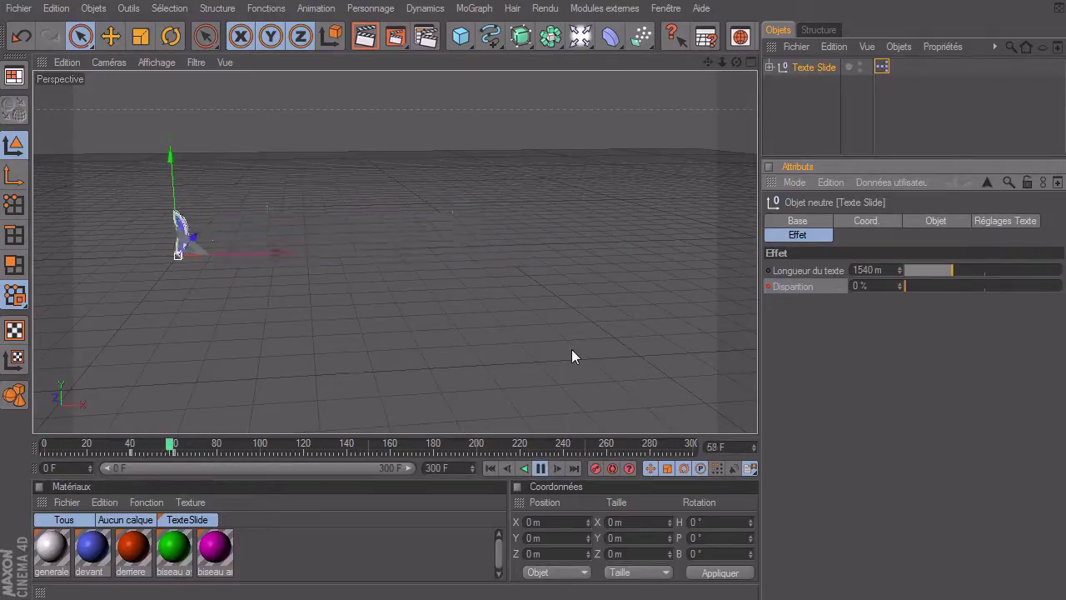
click(541, 468)
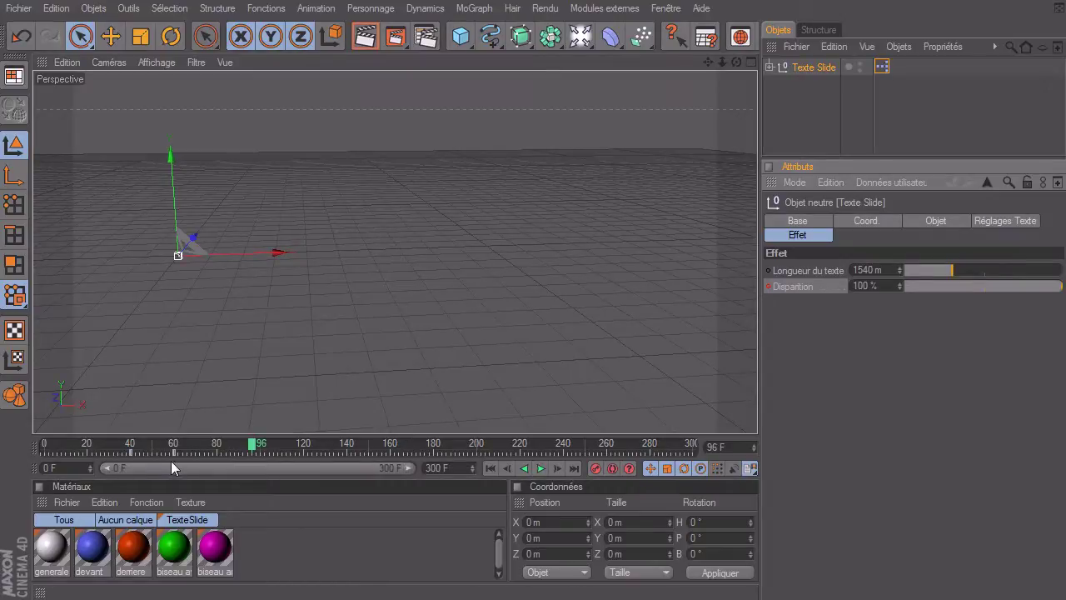
key(ctrl+z)
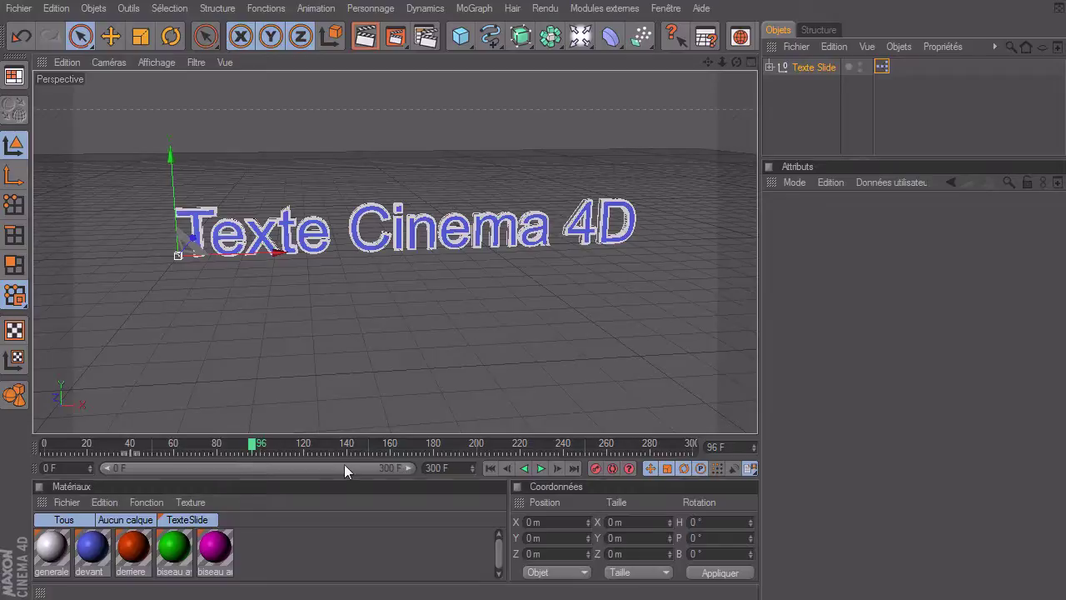
click(490, 469)
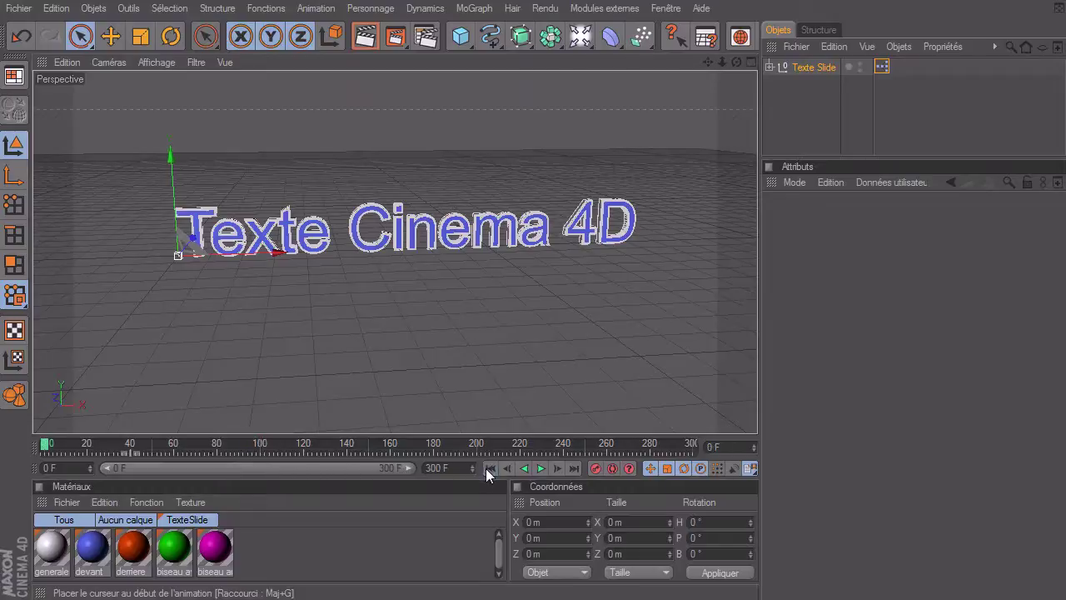
- Keyframe Texte Slide's Disparition at 100 % on frame 20 and 0 % on frame 40
click(85, 447)
click(87, 448)
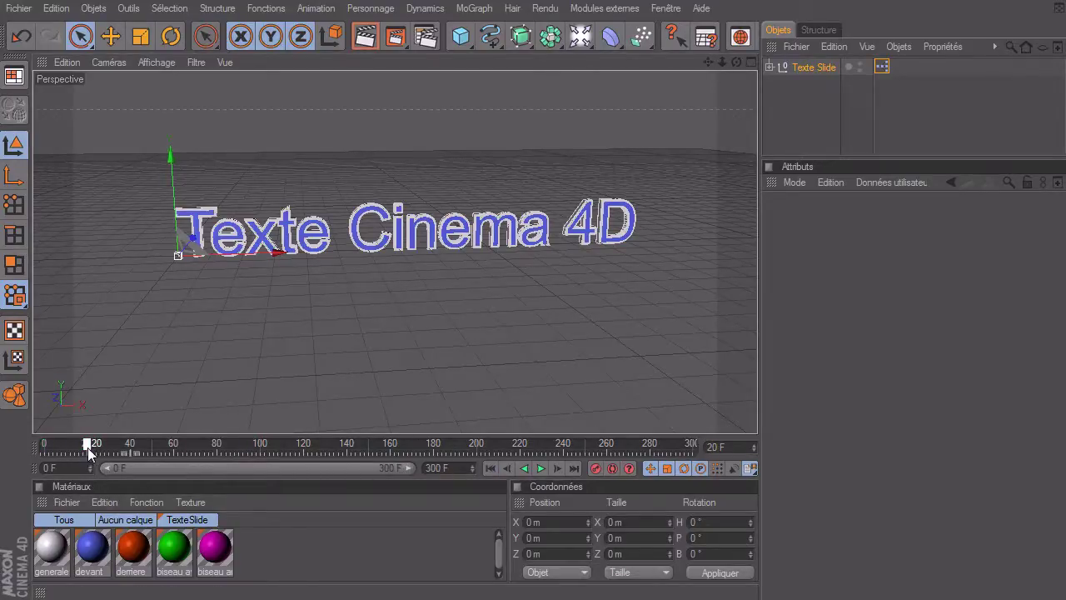
click(813, 66)
drag(933, 288, 1063, 286)
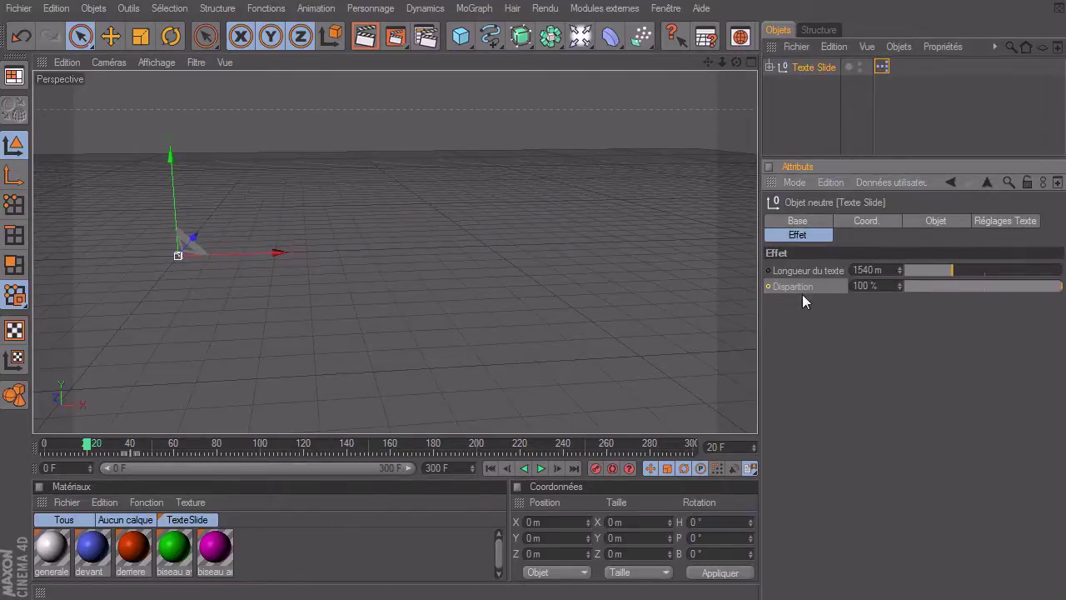
click(768, 286)
click(131, 446)
drag(989, 288, 817, 296)
click(768, 286)
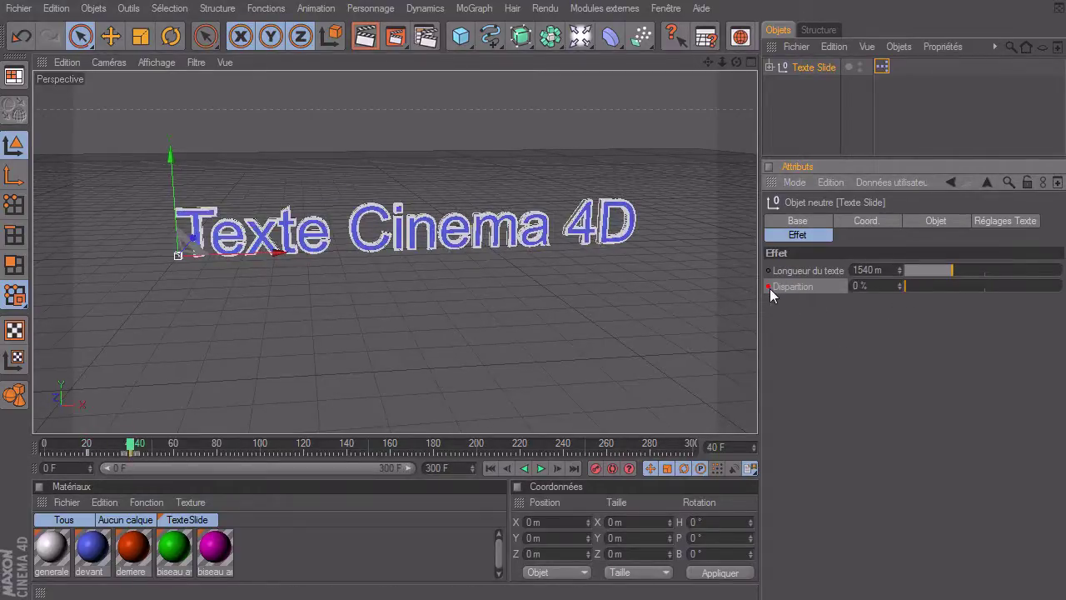
- Play the slide-in animation from the start twice to check it
click(489, 468)
click(540, 468)
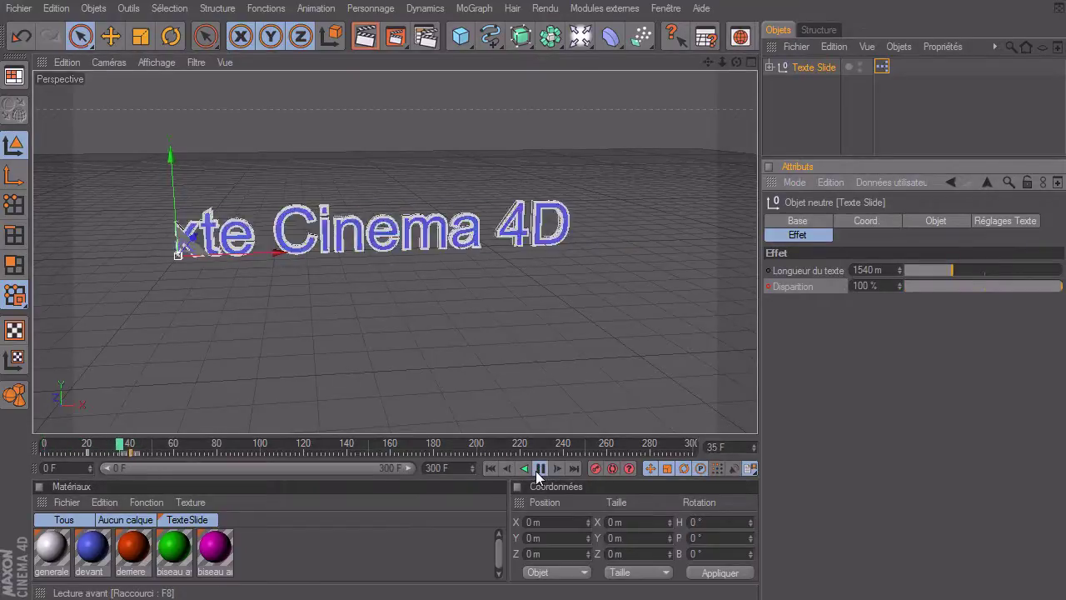
click(540, 468)
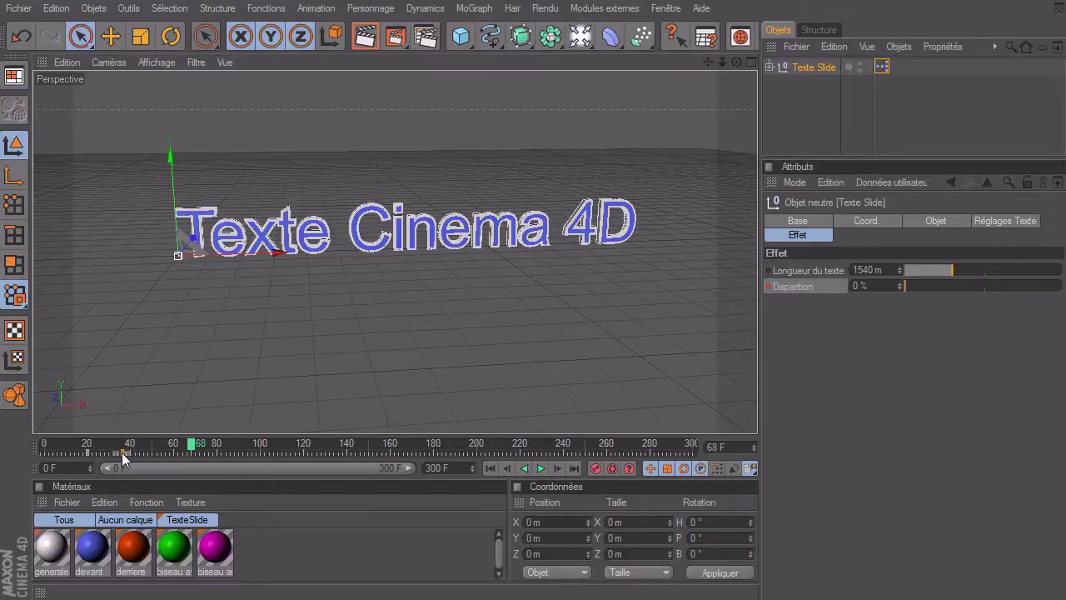
click(490, 468)
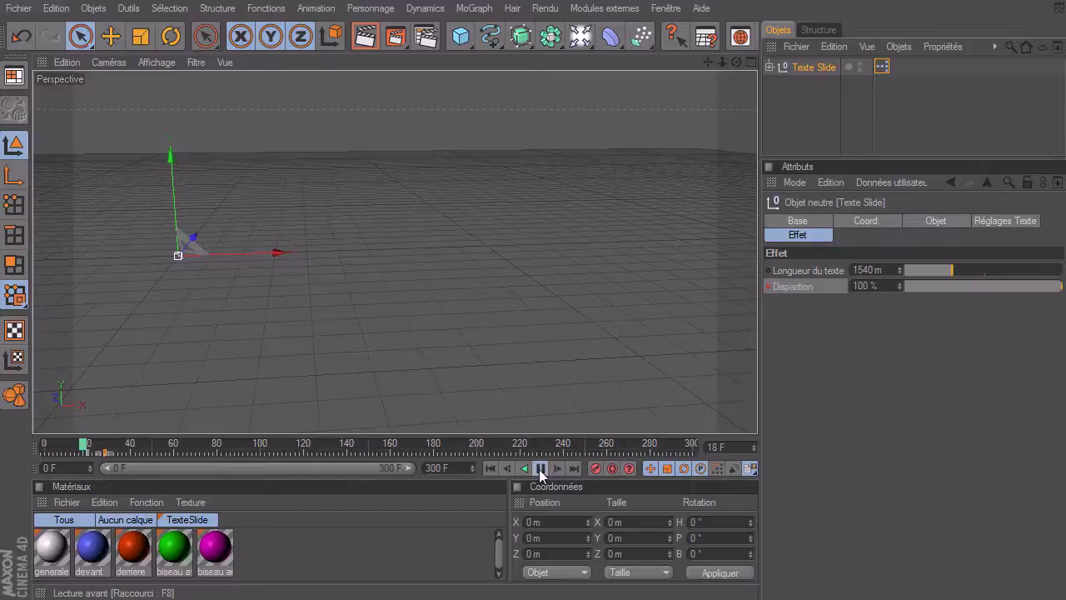
click(540, 469)
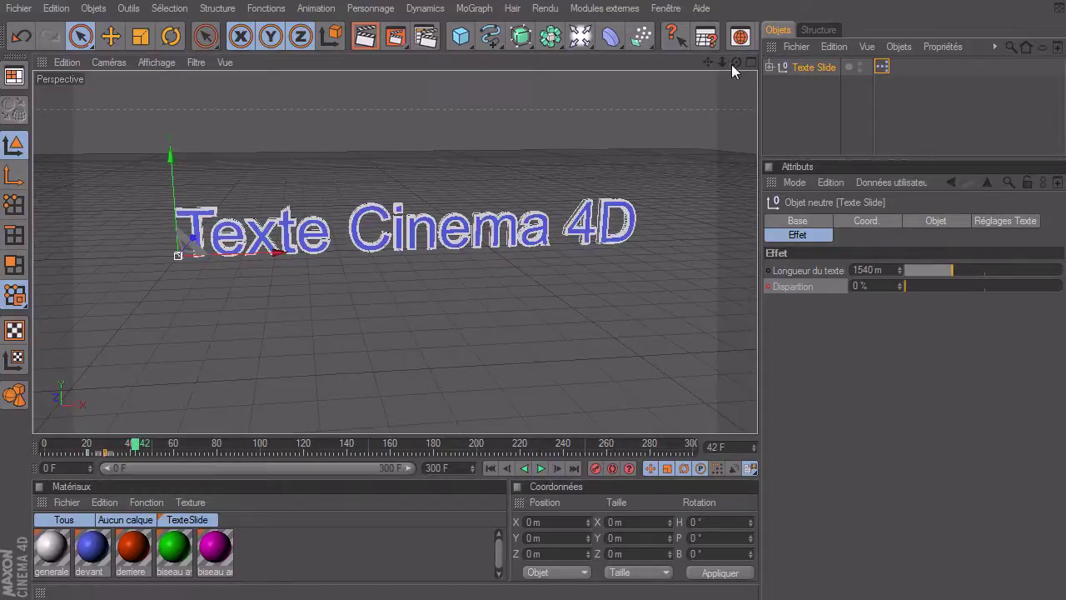
- Drag Disparition up to make the leading Texte Slide letters vanish, and render a preview
mouse_move(734, 63)
mouse_down()
mouse_move(721, 66)
mouse_move(757, 412)
mouse_up()
mouse_move(721, 60)
mouse_down()
mouse_move(757, 412)
mouse_move(792, 333)
mouse_up()
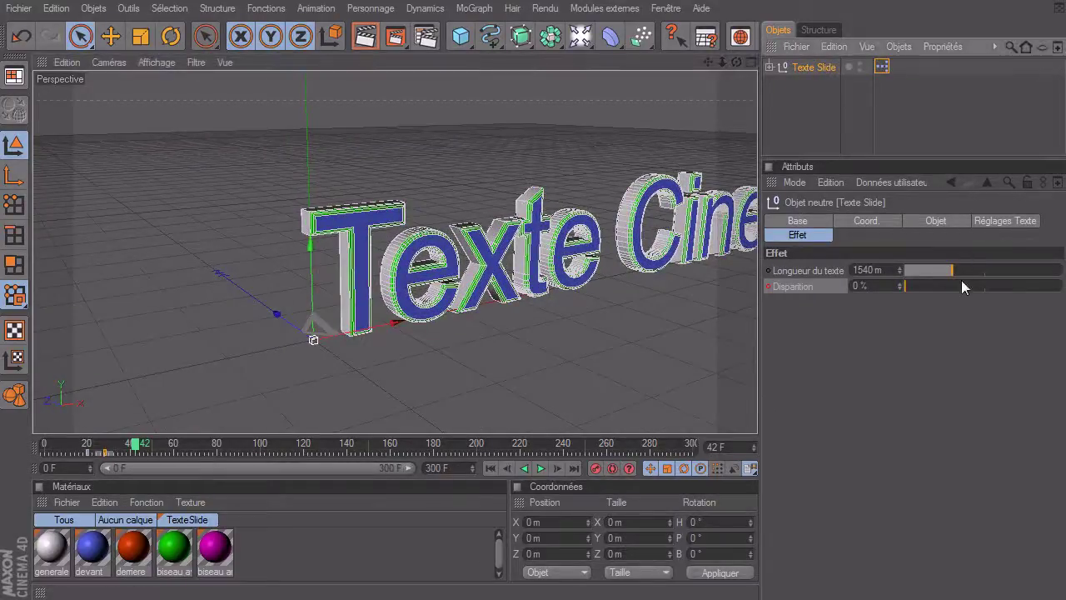
drag(911, 290, 924, 290)
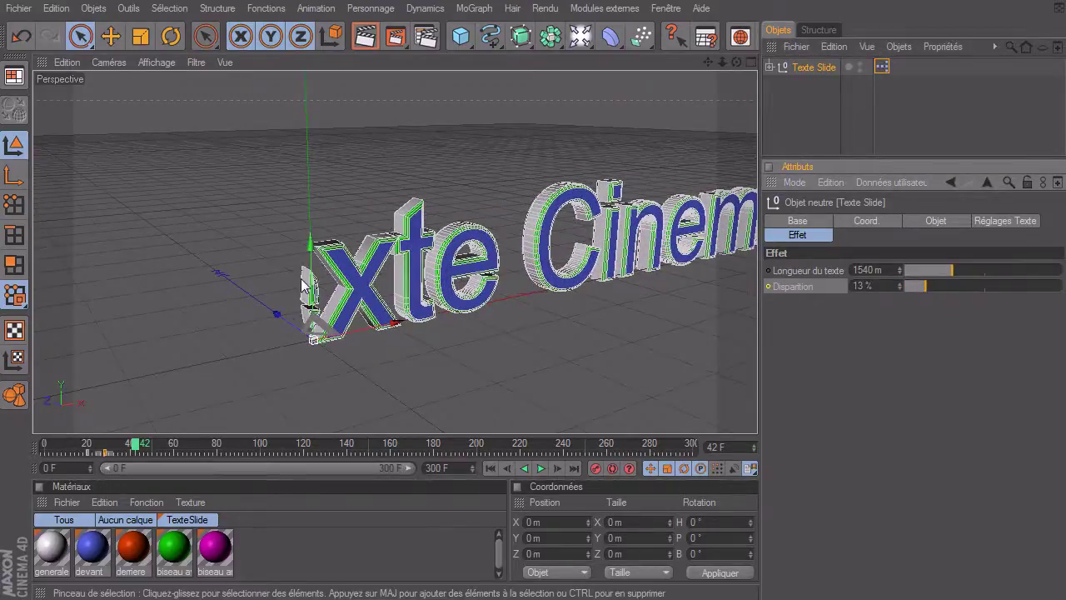
drag(924, 287, 935, 289)
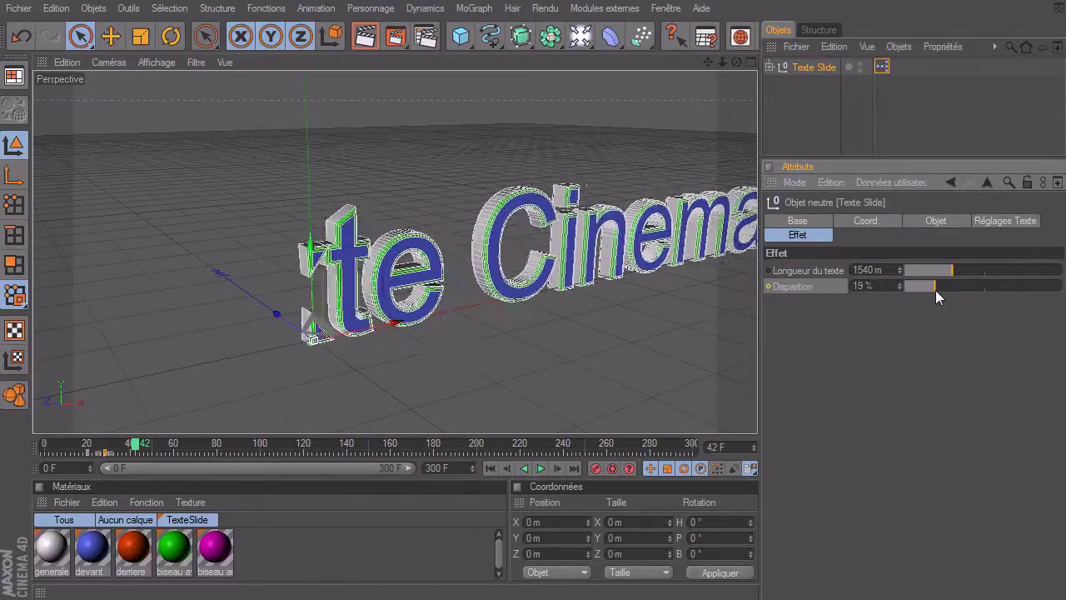
click(365, 36)
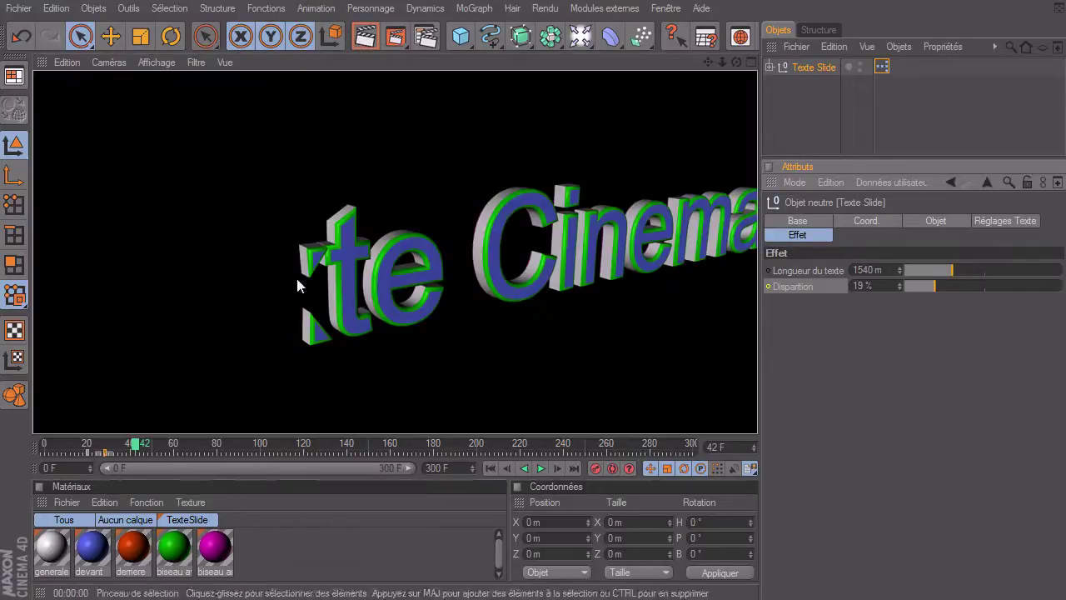
mouse_move(937, 286)
mouse_down()
mouse_move(1005, 292)
mouse_move(887, 285)
mouse_up()
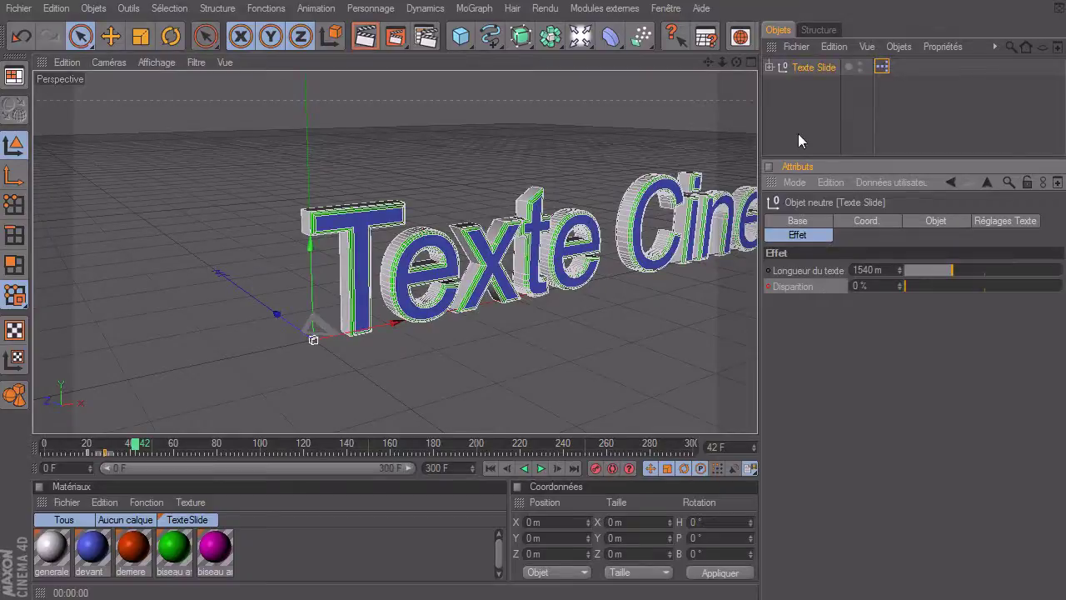
- Reset Disparition to 0 %, return the timeline to frame 0, and show the Texte Slide Effet parameters
click(804, 91)
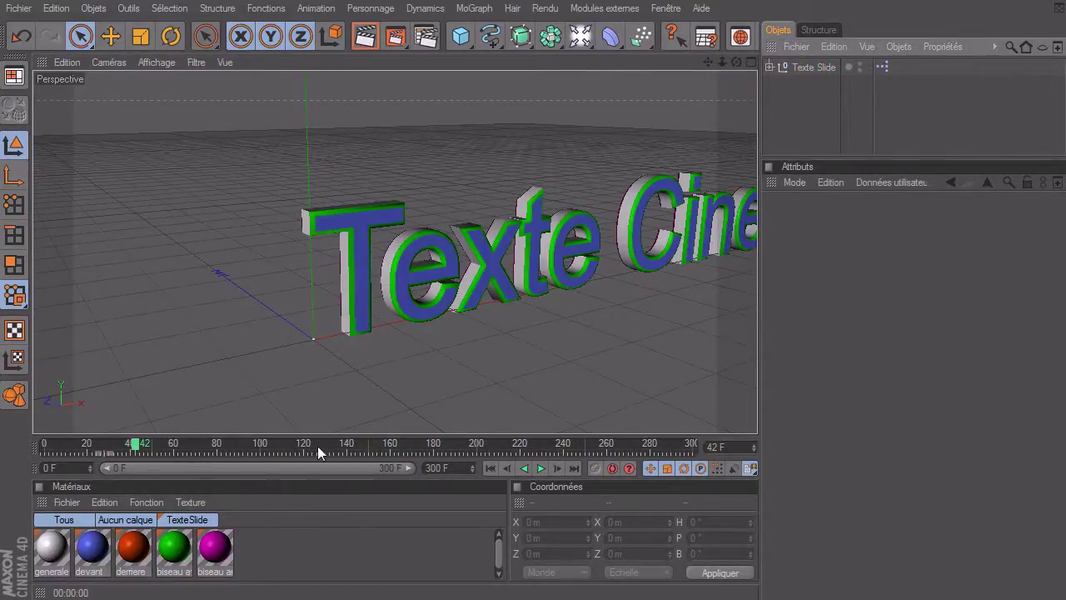
click(115, 441)
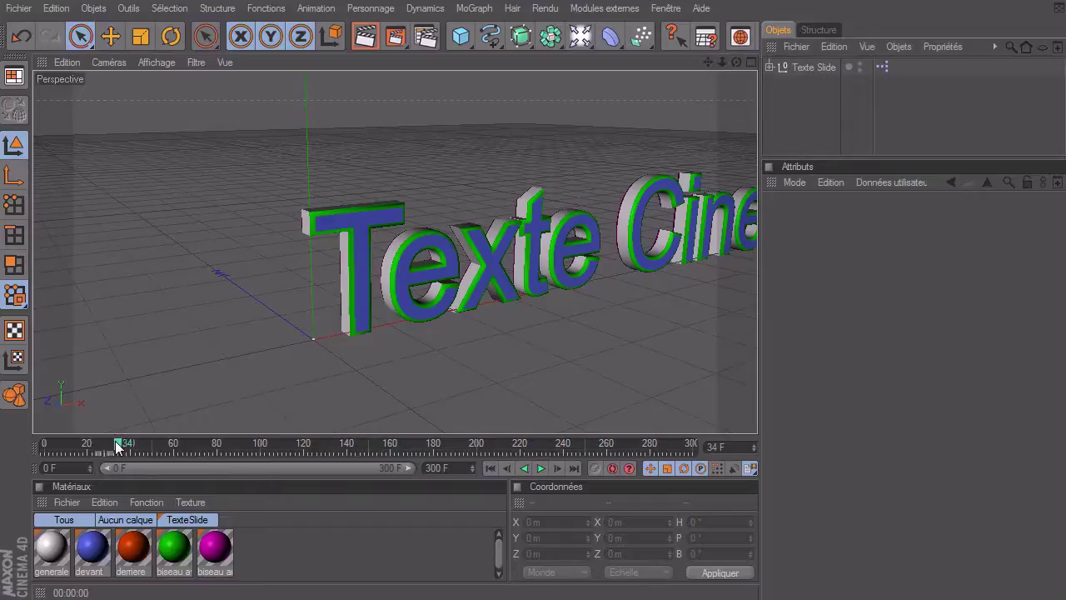
click(816, 66)
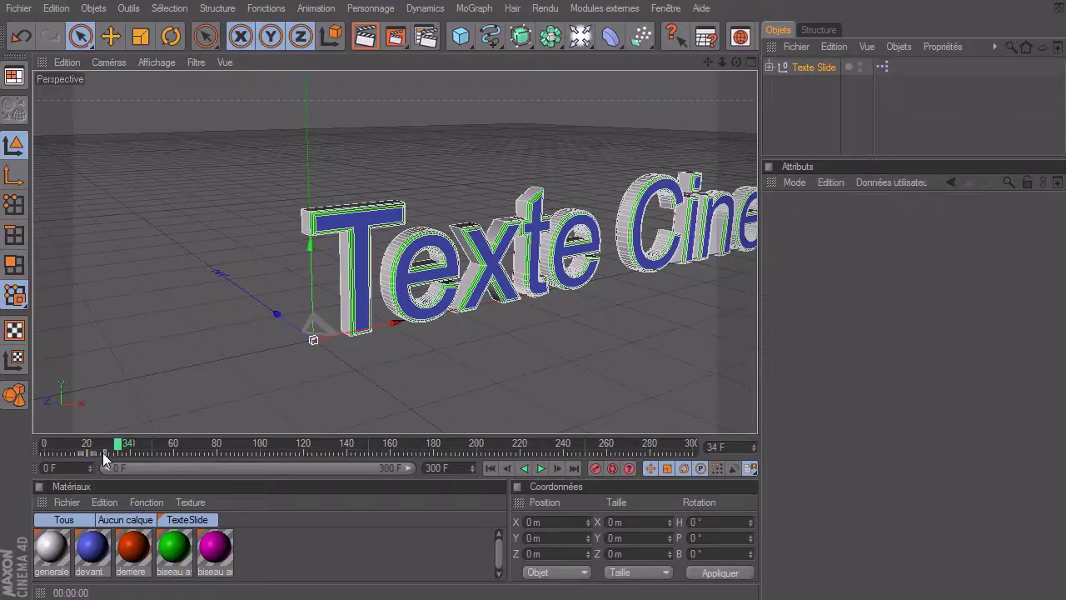
click(490, 468)
click(814, 67)
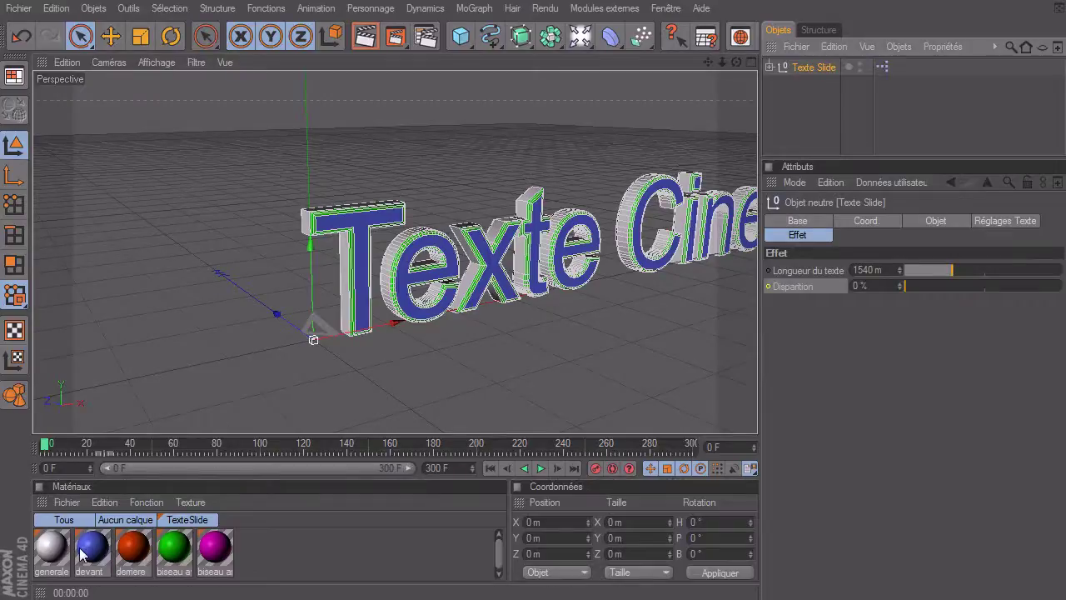
- Inspect the generale, blue devant, derriere, green front bevel and magenta rear bevel material colours
click(41, 547)
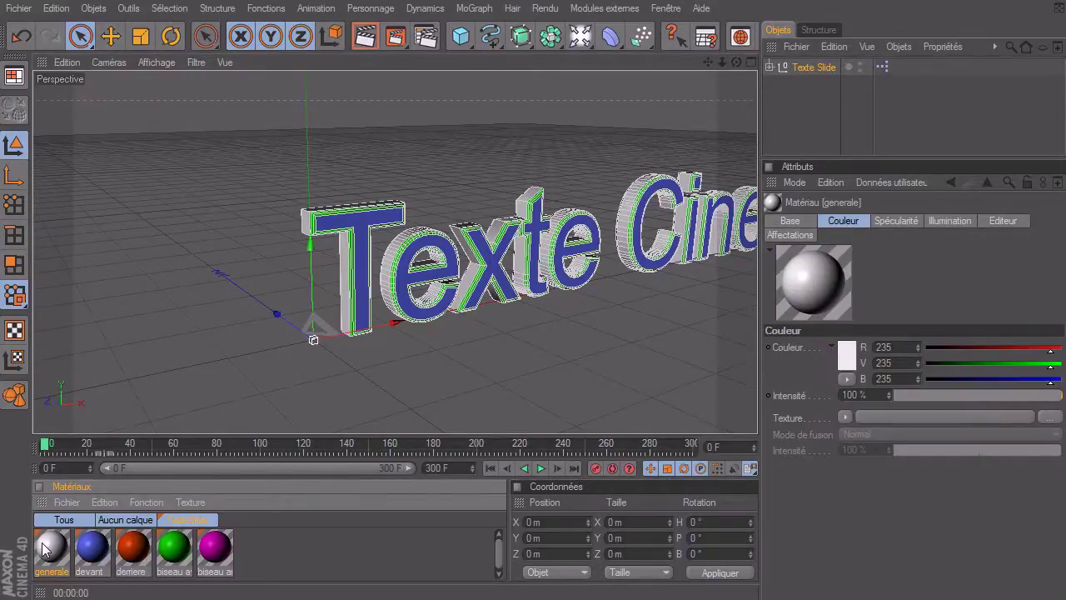
click(803, 117)
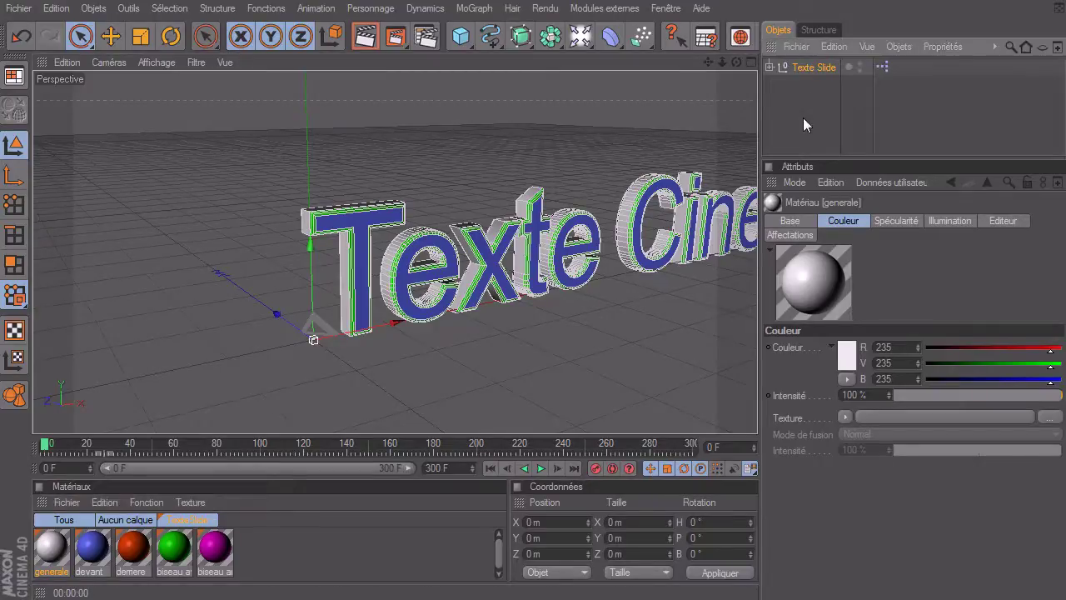
click(94, 547)
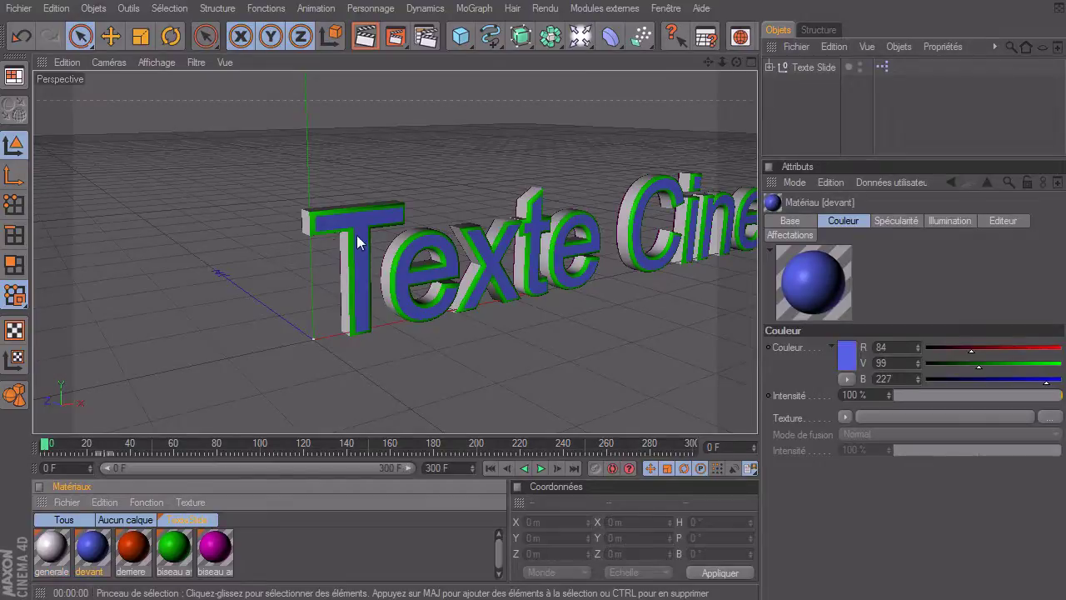
click(136, 547)
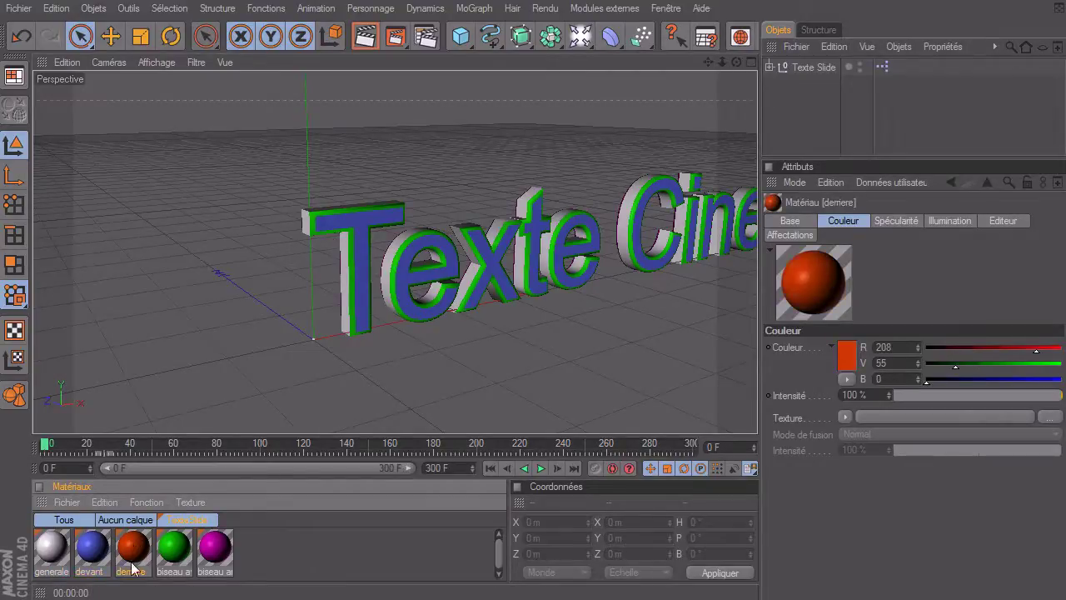
mouse_move(736, 62)
mouse_down()
mouse_move(757, 412)
mouse_move(431, 211)
mouse_up()
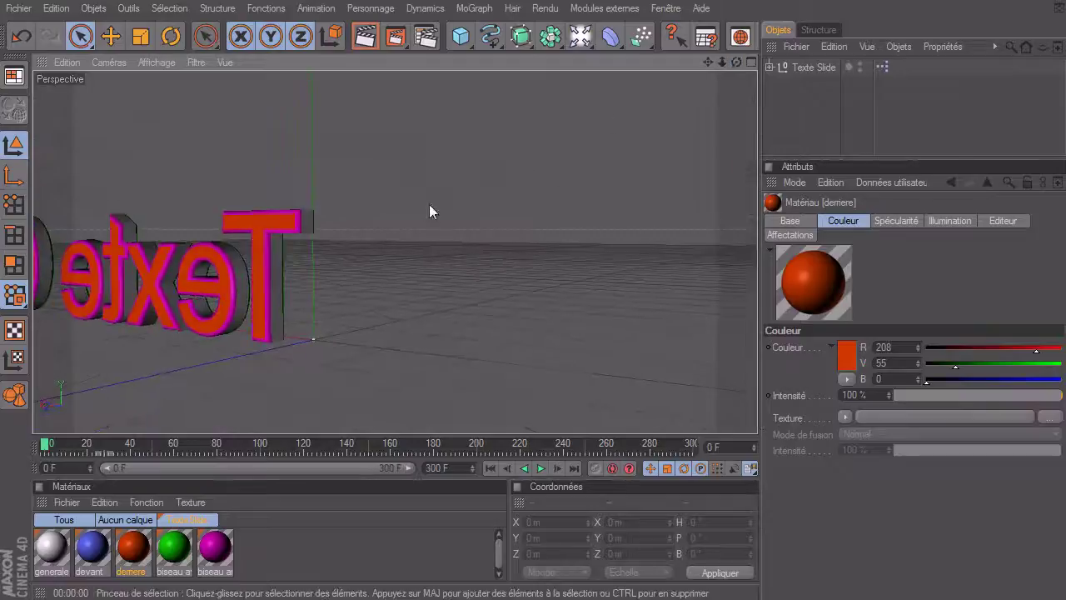
click(174, 547)
drag(734, 61, 266, 166)
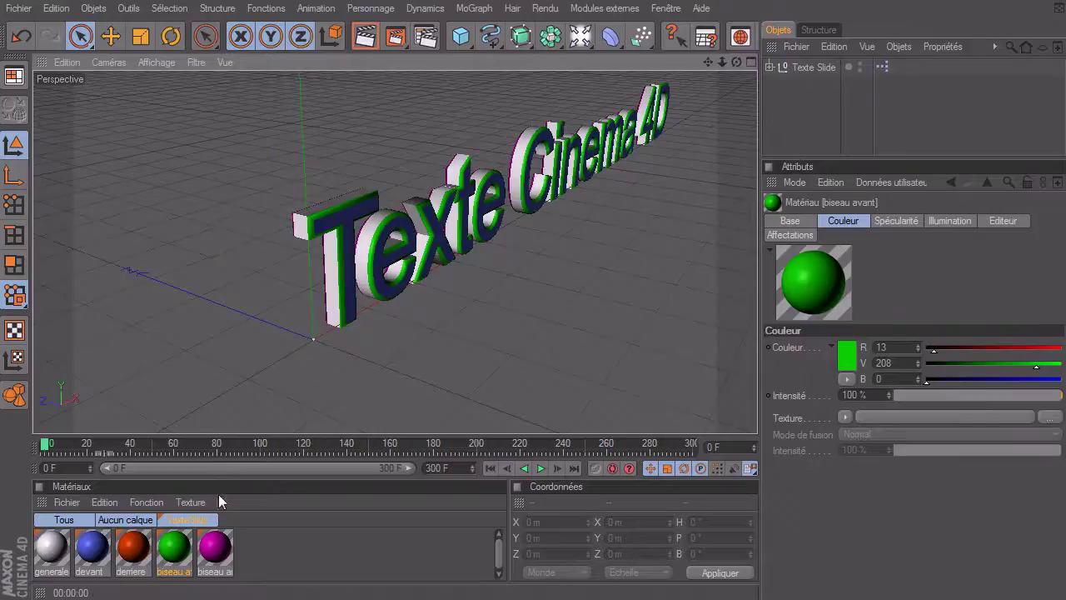
click(215, 547)
- Reframe the view on the text and show the Texte Slide XPresso tag's properties
drag(737, 62, 382, 383)
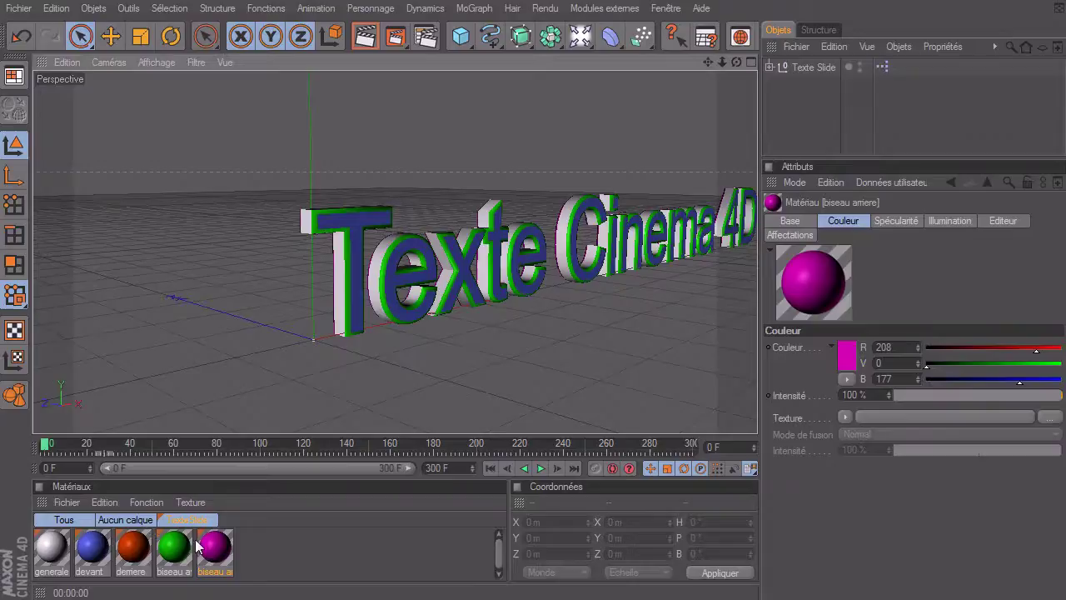
mouse_move(710, 66)
mouse_down()
mouse_move(719, 65)
mouse_move(754, 413)
mouse_up()
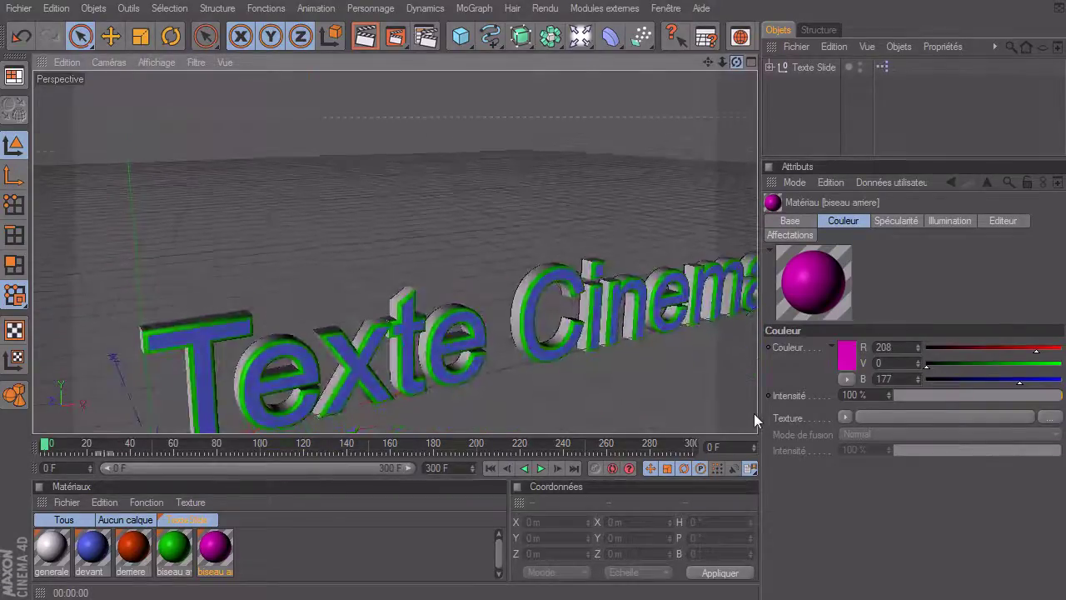
mouse_move(711, 62)
mouse_down()
mouse_move(724, 66)
mouse_move(757, 413)
mouse_up()
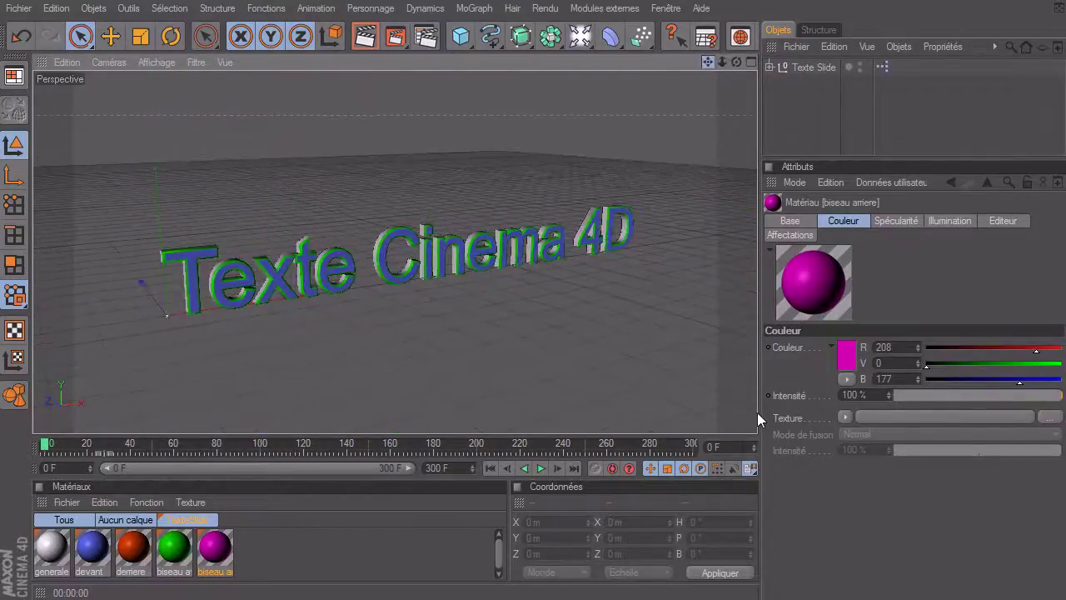
click(885, 67)
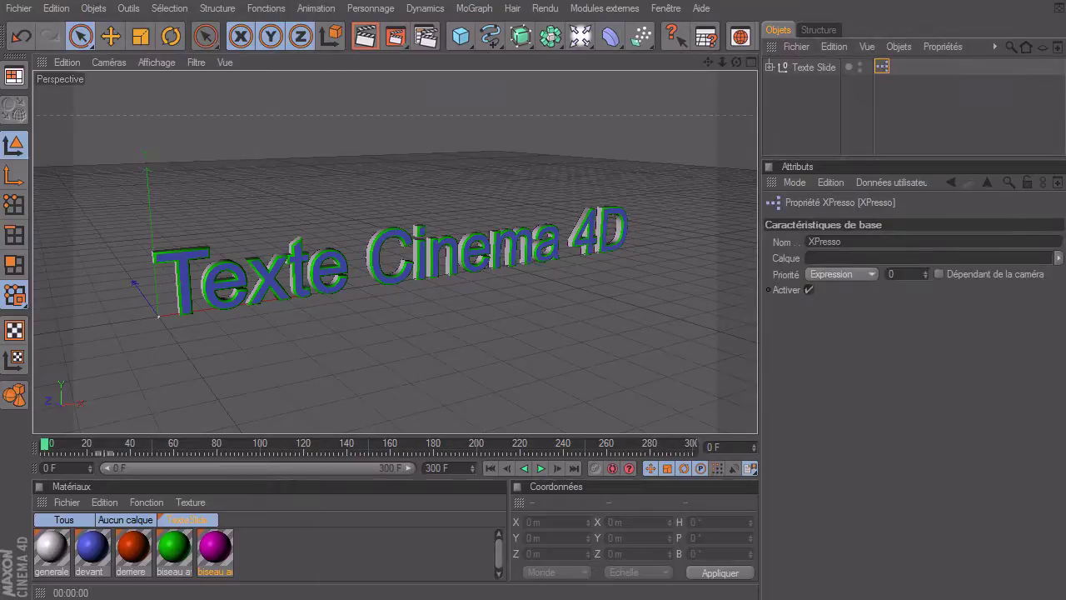
- Open the XPresso editor, enlarge it, and zoom out to see the whole Groupe X node network
double_click(882, 66)
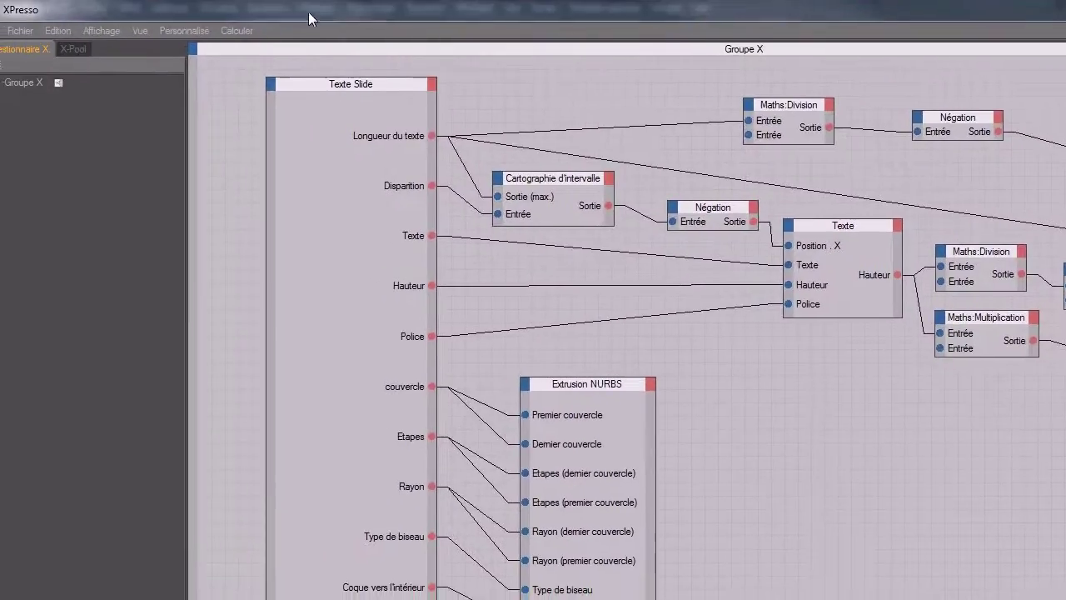
drag(239, 24, 360, 18)
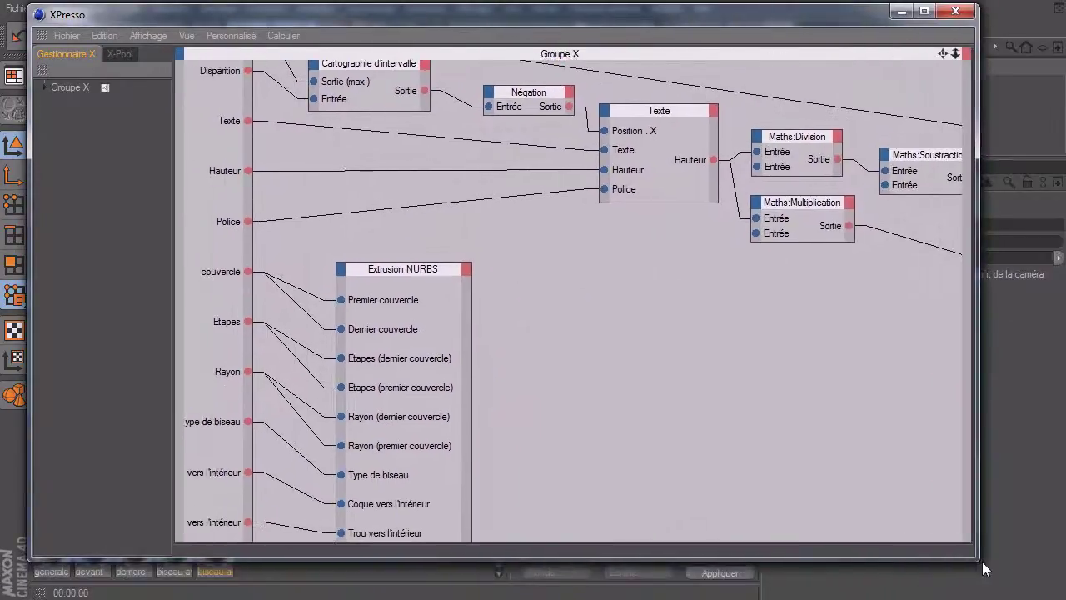
drag(982, 562, 1007, 570)
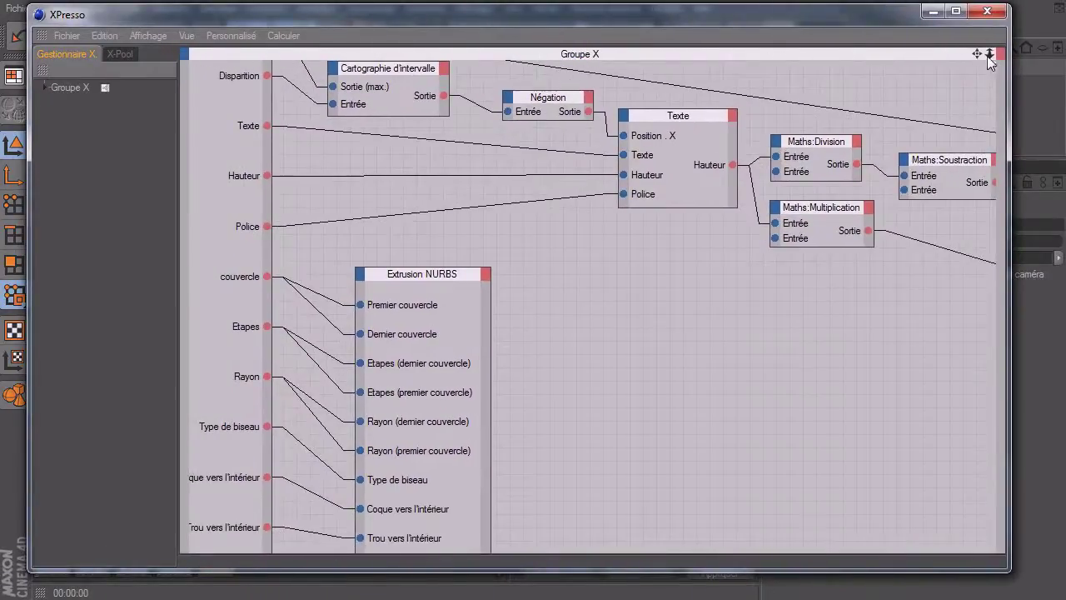
drag(989, 55, 701, 237)
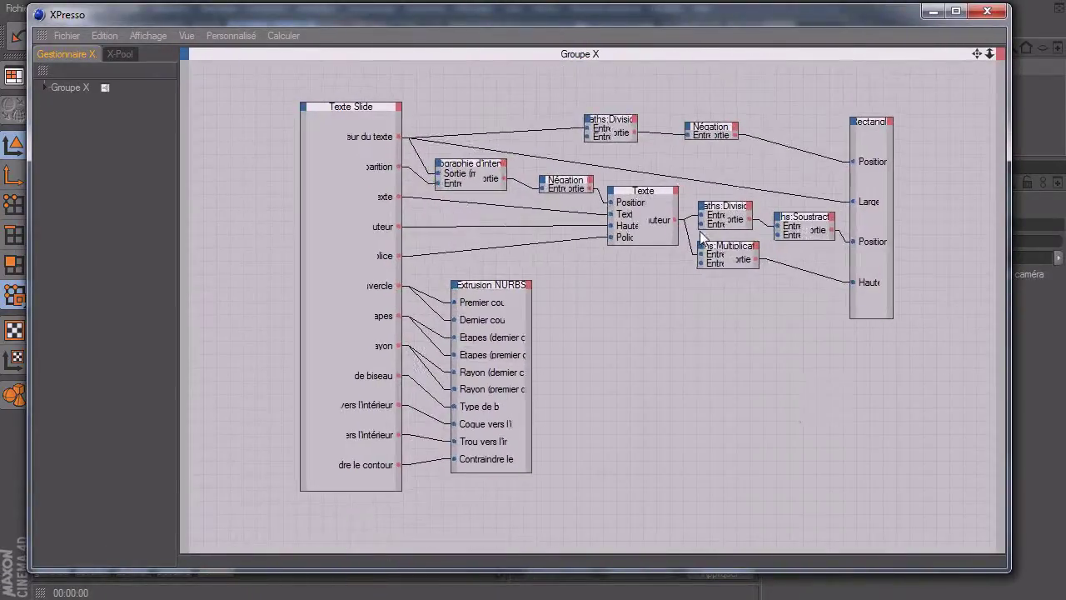
- Close the XPresso editor and show the Texte Slide object's Effet parameters
click(989, 12)
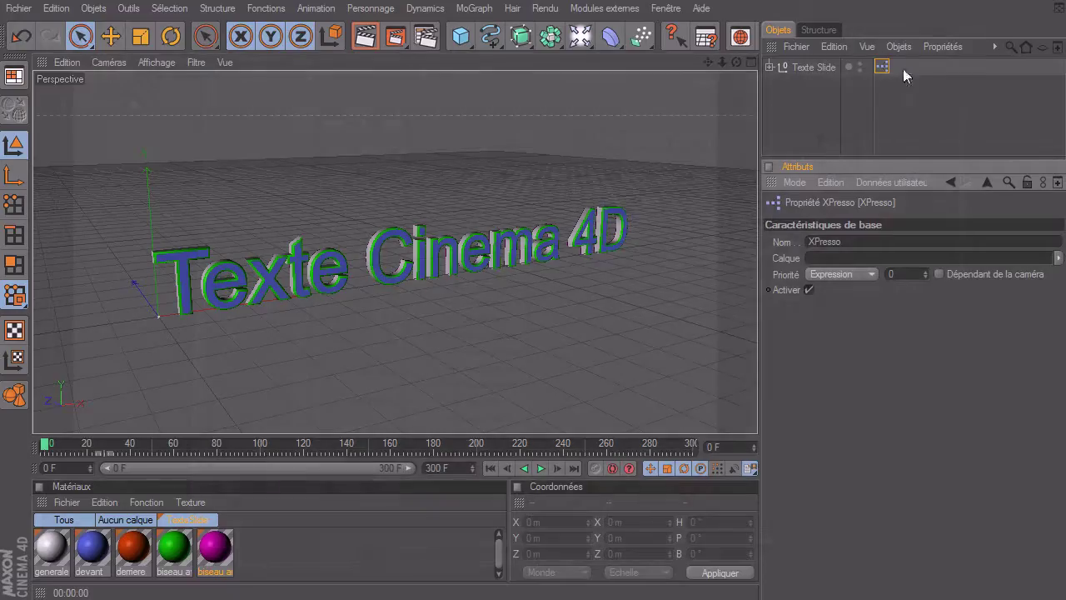
click(789, 100)
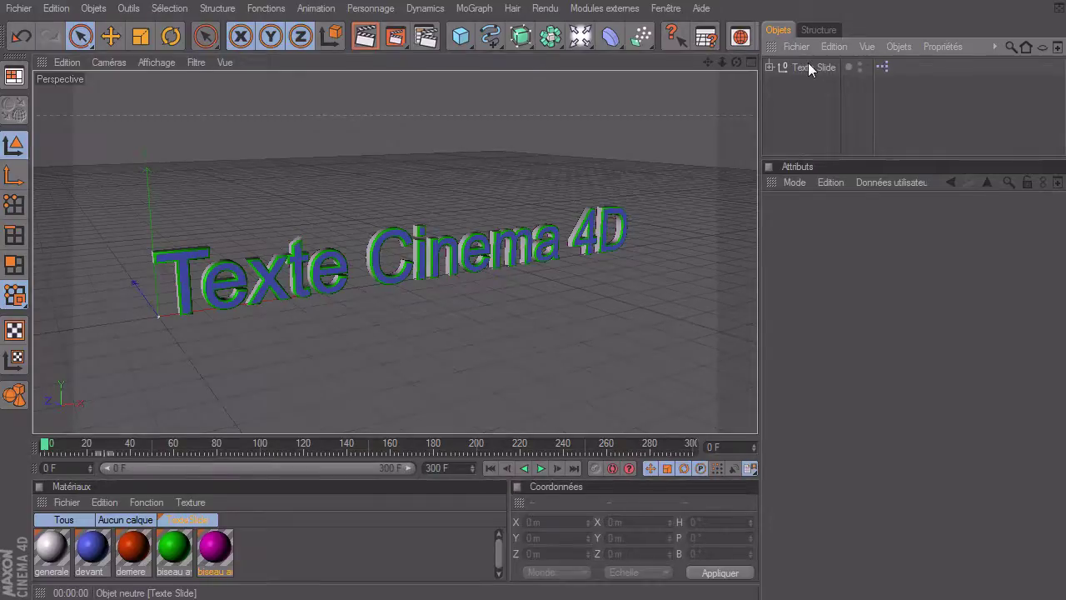
click(808, 68)
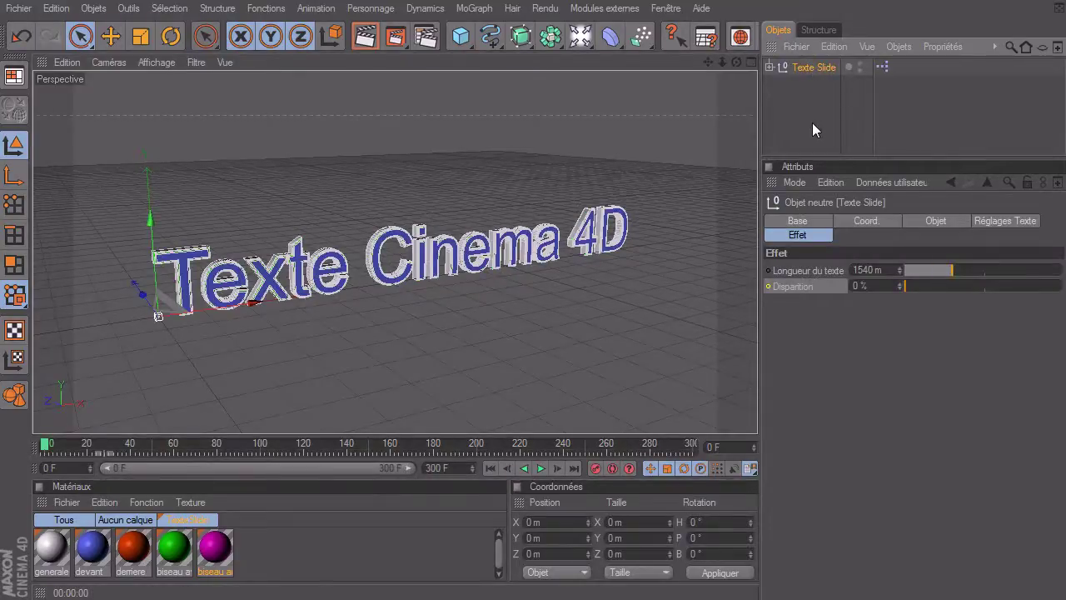